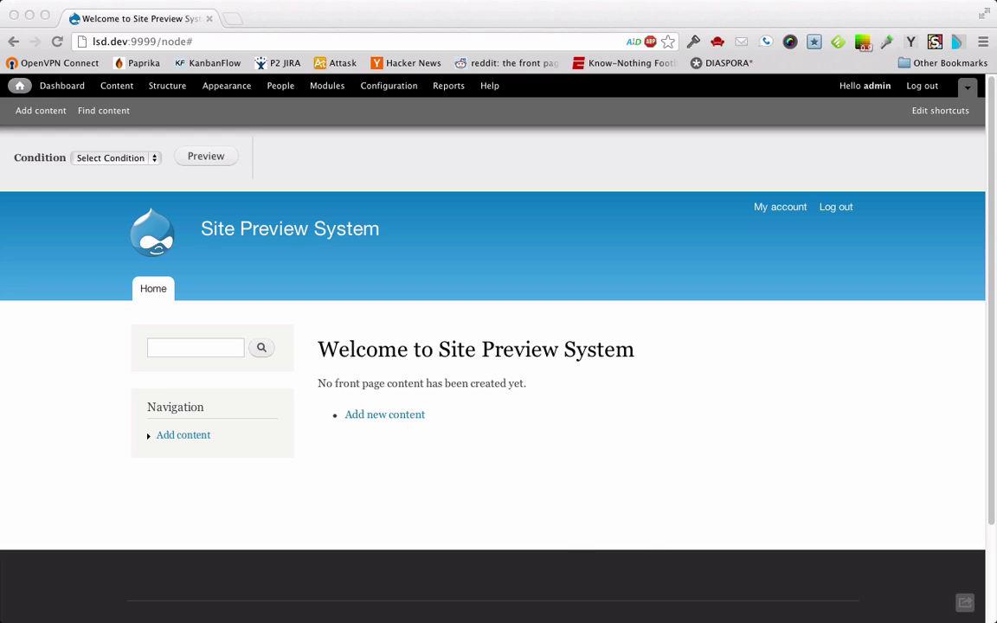
Open the field management page of the Basic page content type.
{"action": "scroll", "coordinate": [553, 468], "scroll_direction": "down", "scroll_amount": 1}
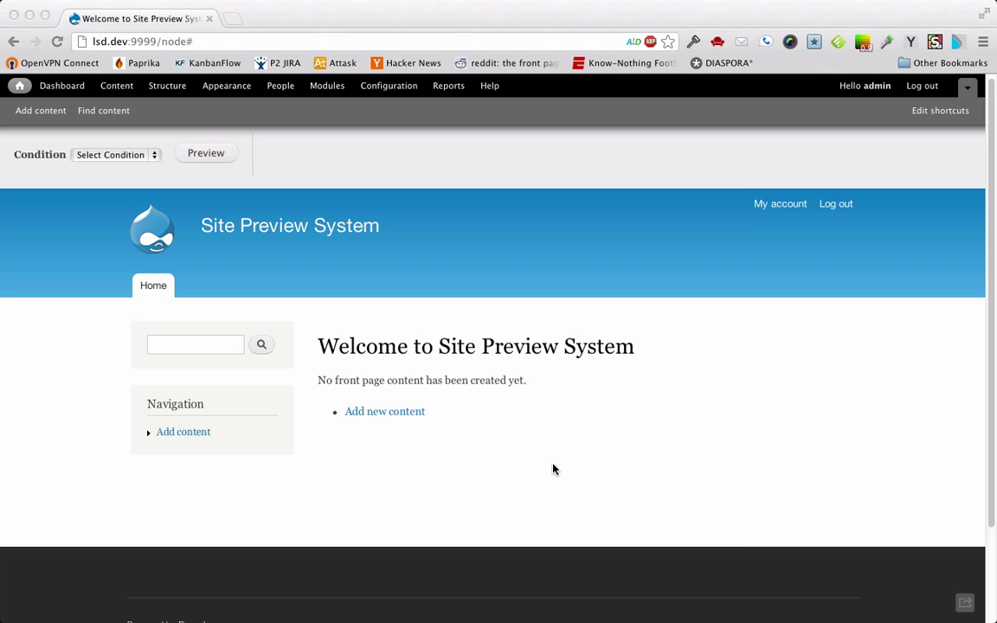
{"action": "scroll", "coordinate": [554, 469], "scroll_direction": "up", "scroll_amount": 1}
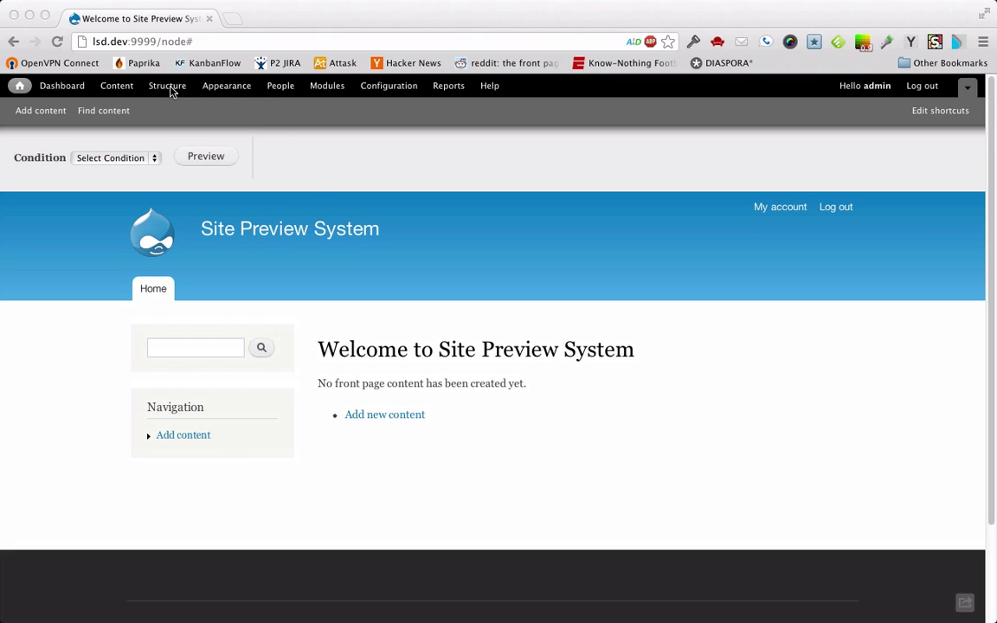
{"action": "left_click", "coordinate": [162, 116]}
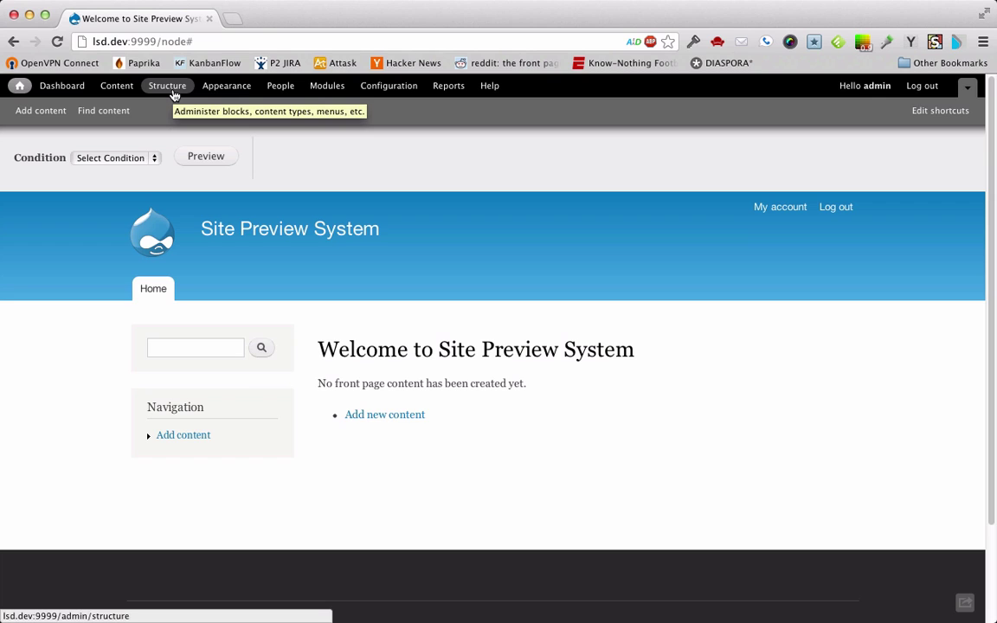
{"action": "left_click", "coordinate": [168, 86]}
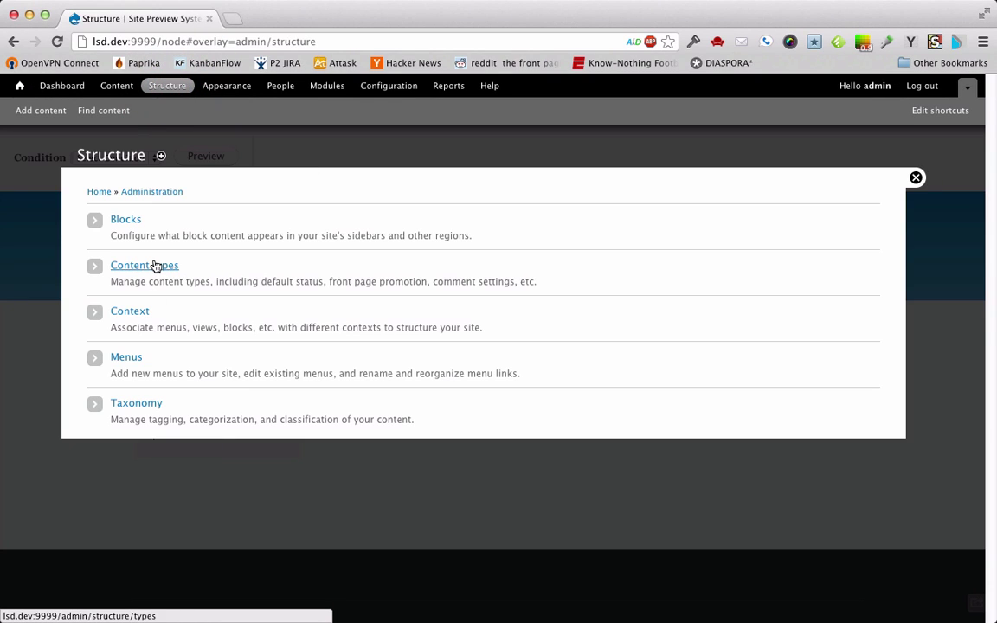
{"action": "left_click", "coordinate": [155, 266]}
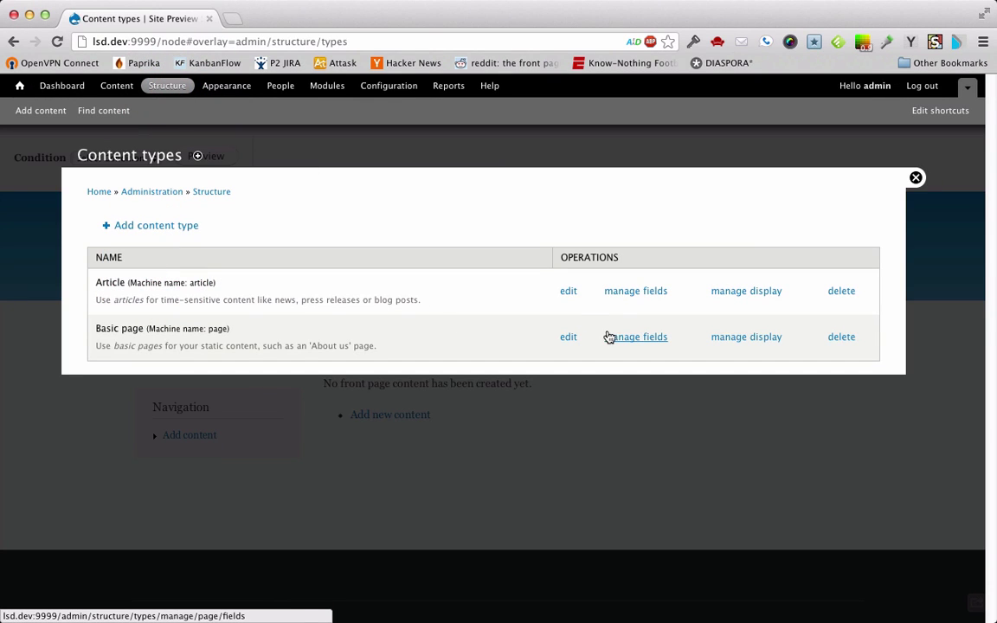
{"action": "left_click", "coordinate": [610, 337]}
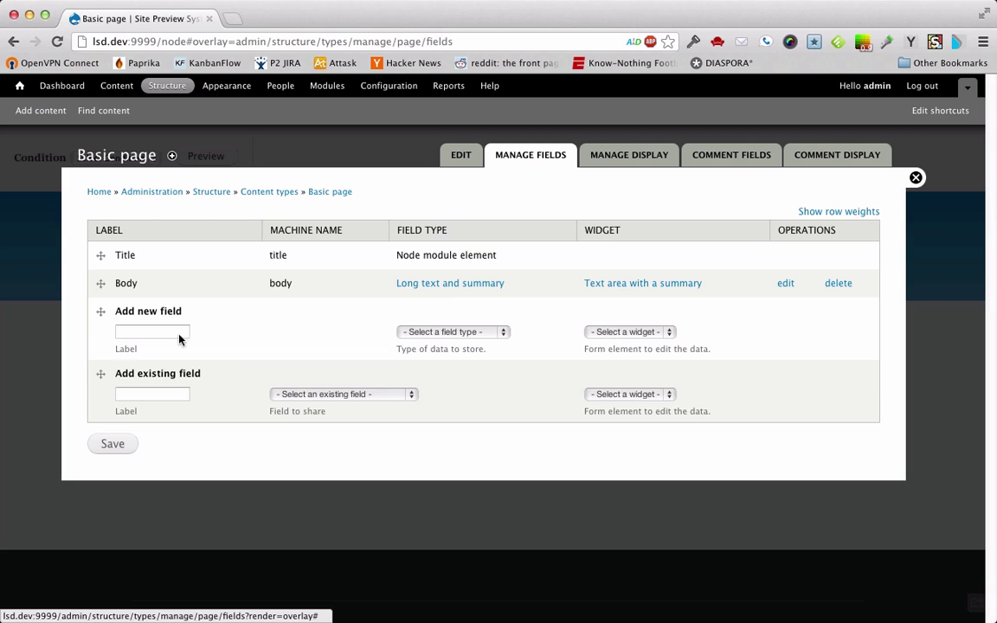
Add a new field labelled Context with field type Context and widget Context Per Revision, and save its field settings.
{"action": "left_click", "coordinate": [121, 331]}
{"action": "type", "text": "Context"}
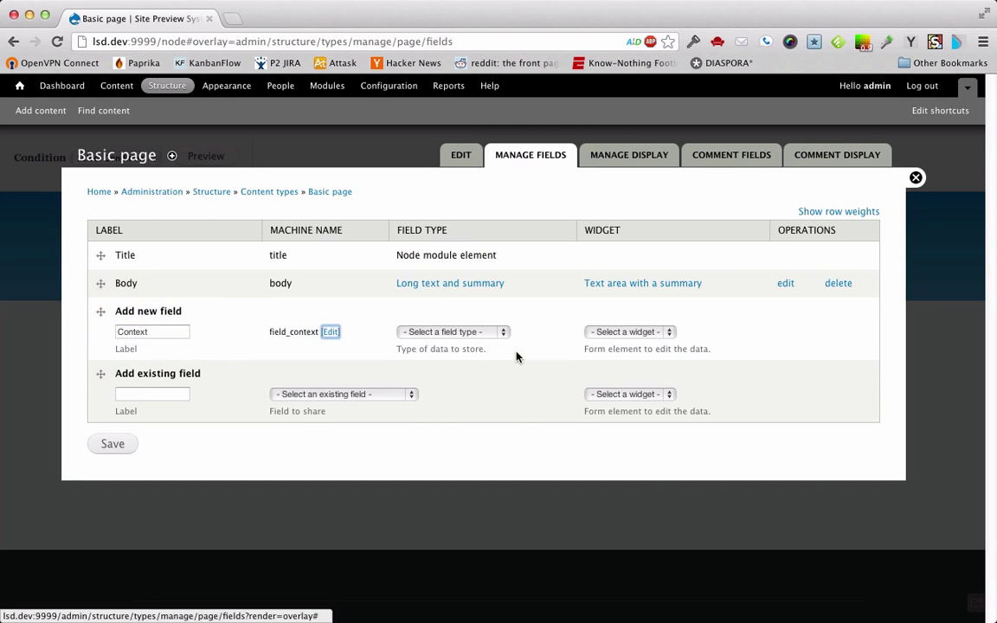
{"action": "left_click", "coordinate": [474, 332]}
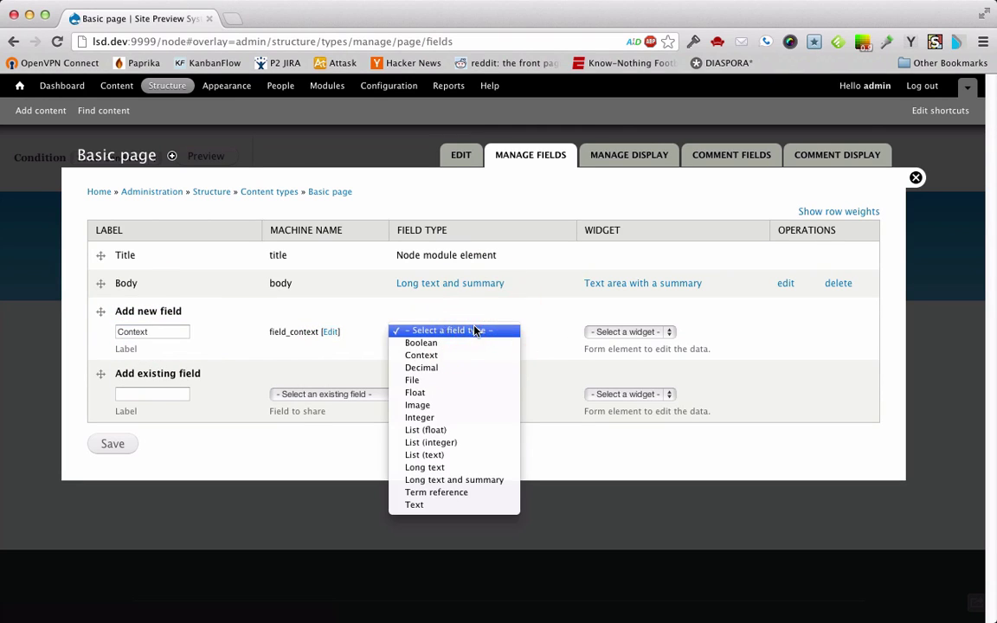
{"action": "left_click", "coordinate": [437, 355]}
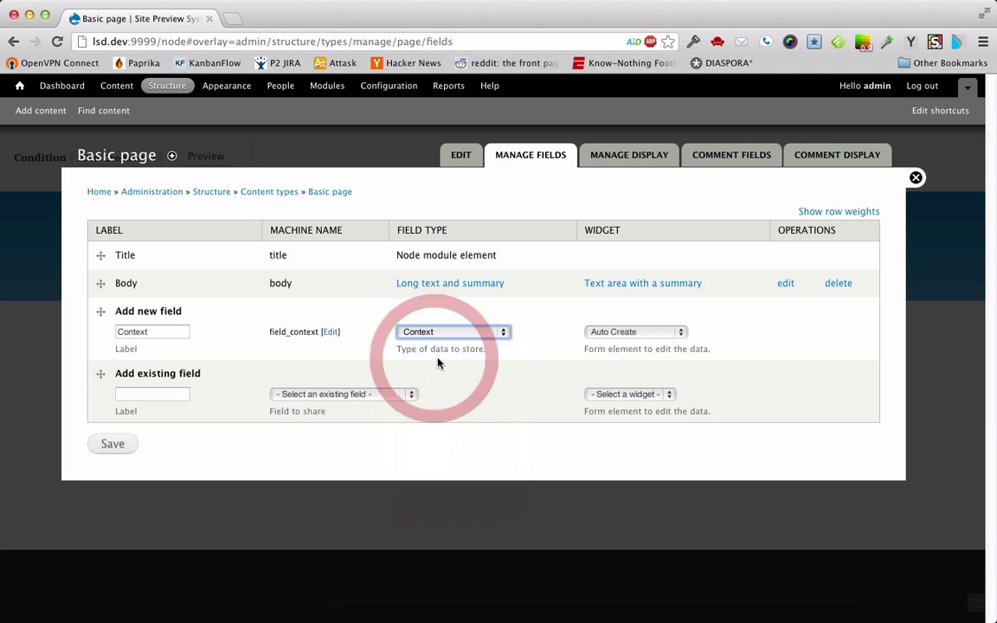
{"action": "left_click", "coordinate": [645, 333]}
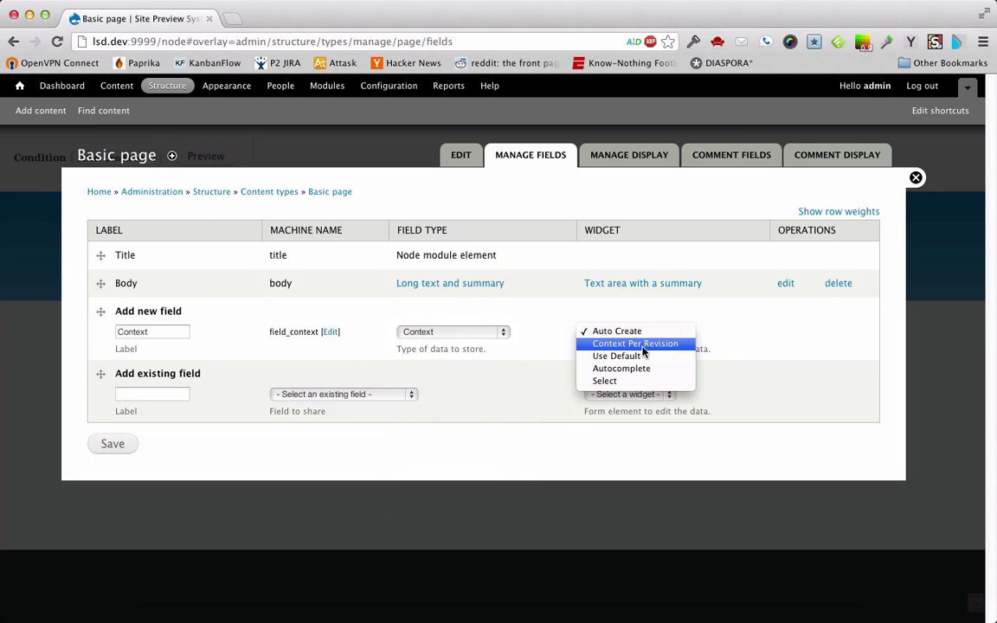
{"action": "left_click", "coordinate": [683, 346]}
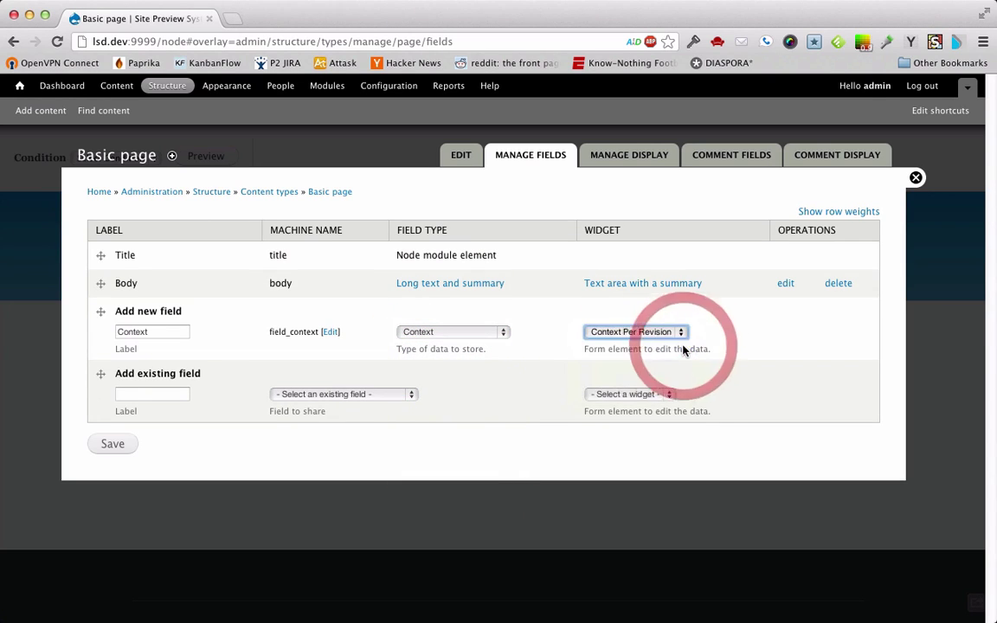
{"action": "left_click", "coordinate": [121, 452]}
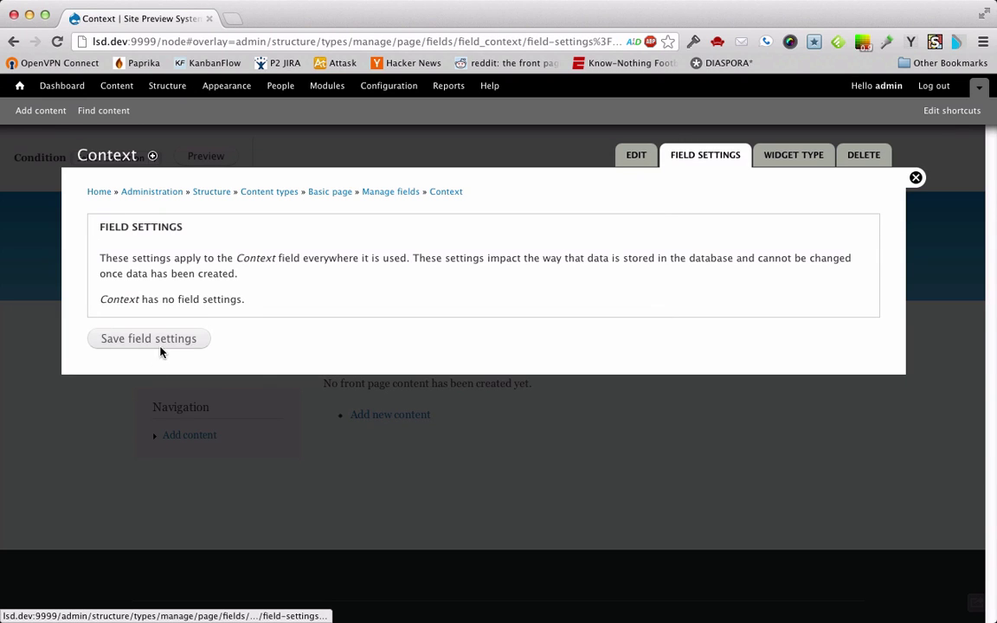
{"action": "left_click", "coordinate": [164, 344]}
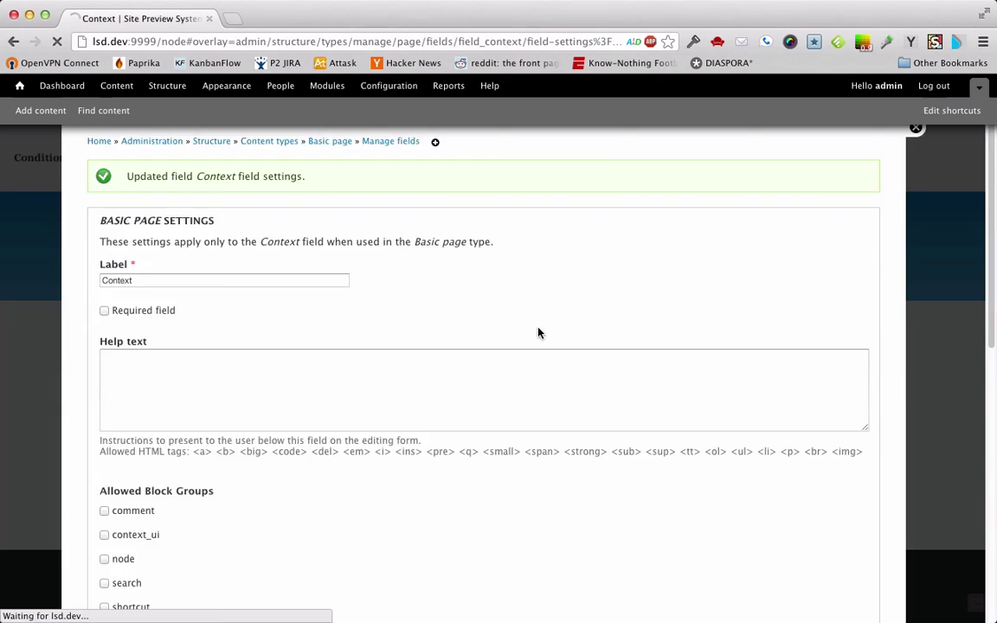
Review the Context field's Basic page settings and save them with Default Context and Clone Default context on Entity Creation selected.
{"action": "scroll", "coordinate": [557, 328], "scroll_direction": "down", "scroll_amount": 4}
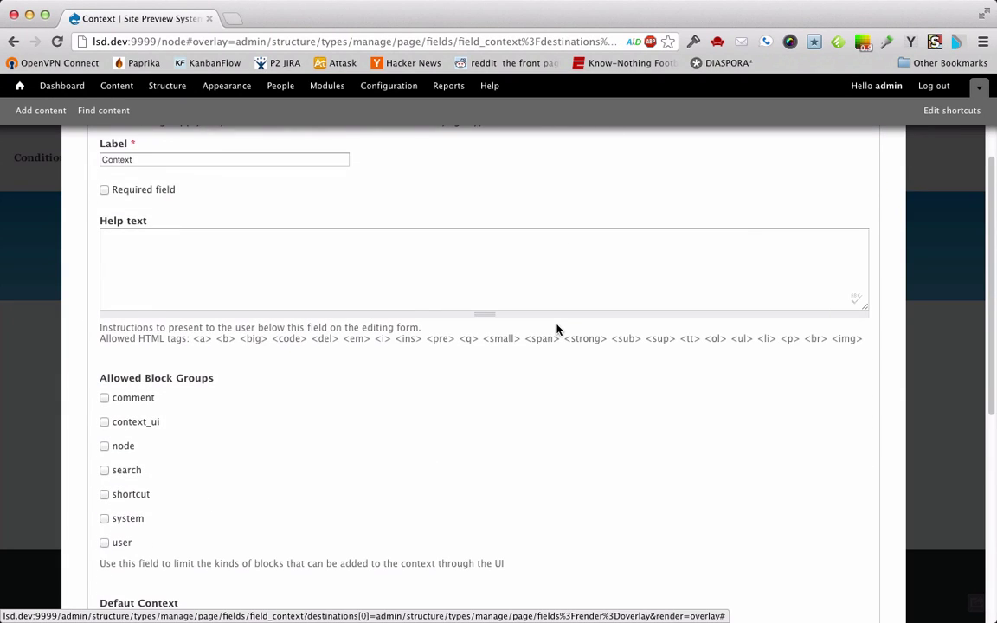
{"action": "scroll", "coordinate": [557, 329], "scroll_direction": "down", "scroll_amount": 2}
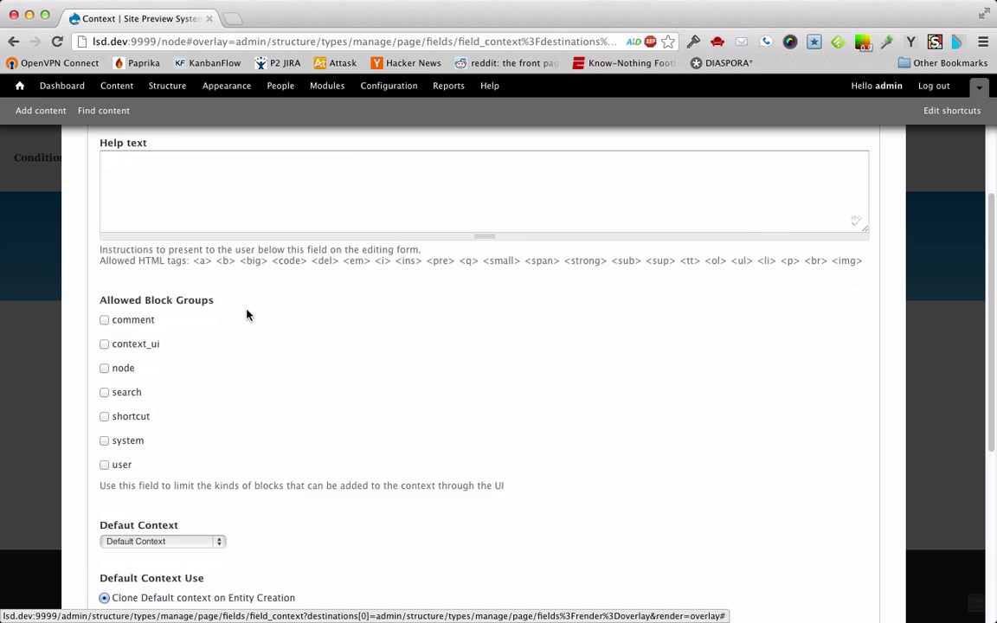
{"action": "scroll", "coordinate": [247, 314], "scroll_direction": "down", "scroll_amount": 1}
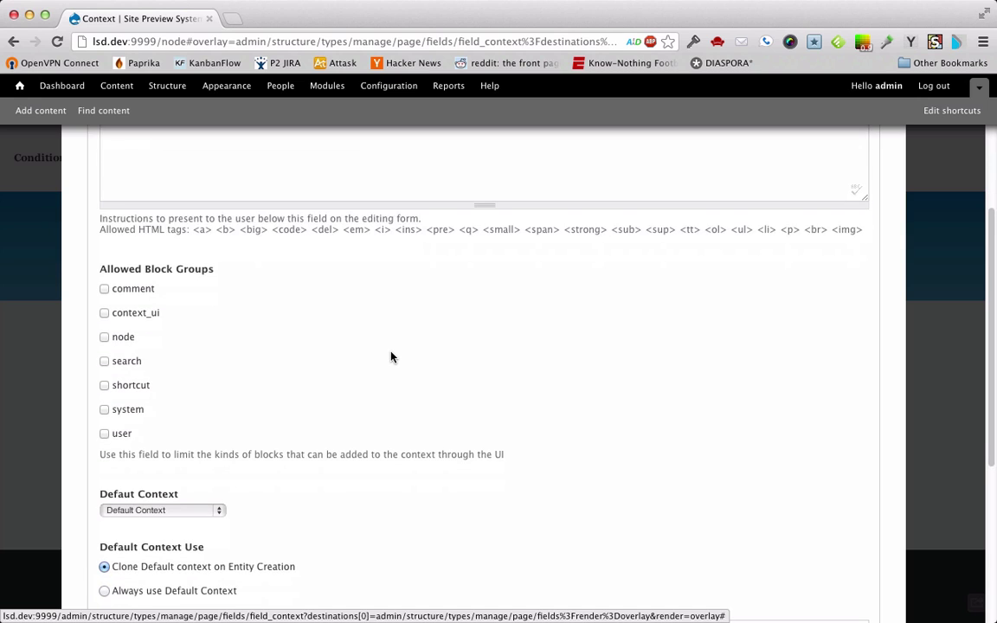
{"action": "scroll", "coordinate": [390, 356], "scroll_direction": "down", "scroll_amount": 1}
{"action": "scroll", "coordinate": [390, 357], "scroll_direction": "down", "scroll_amount": 3}
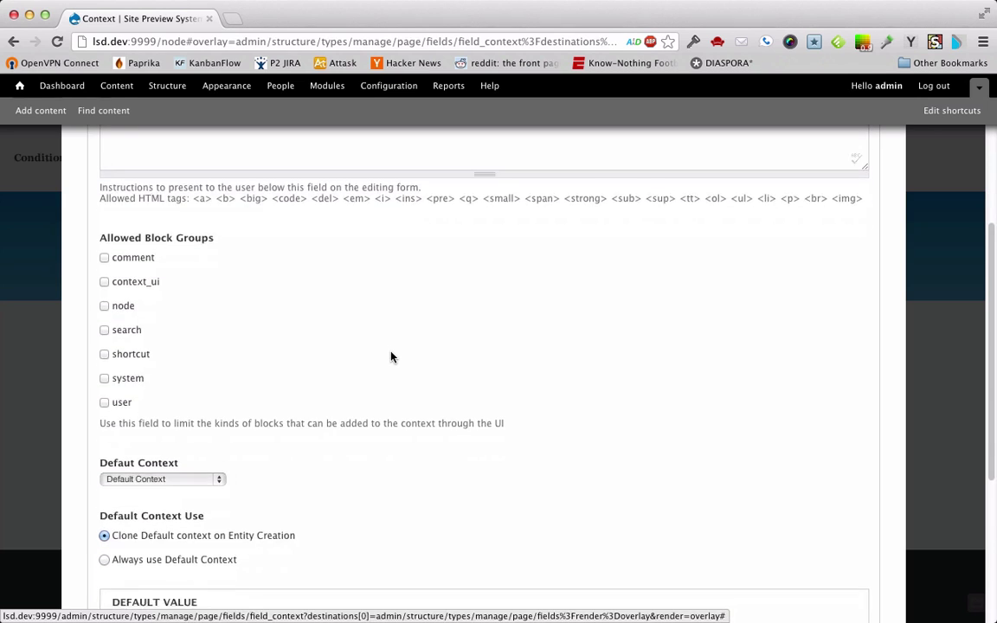
{"action": "left_click", "coordinate": [208, 374]}
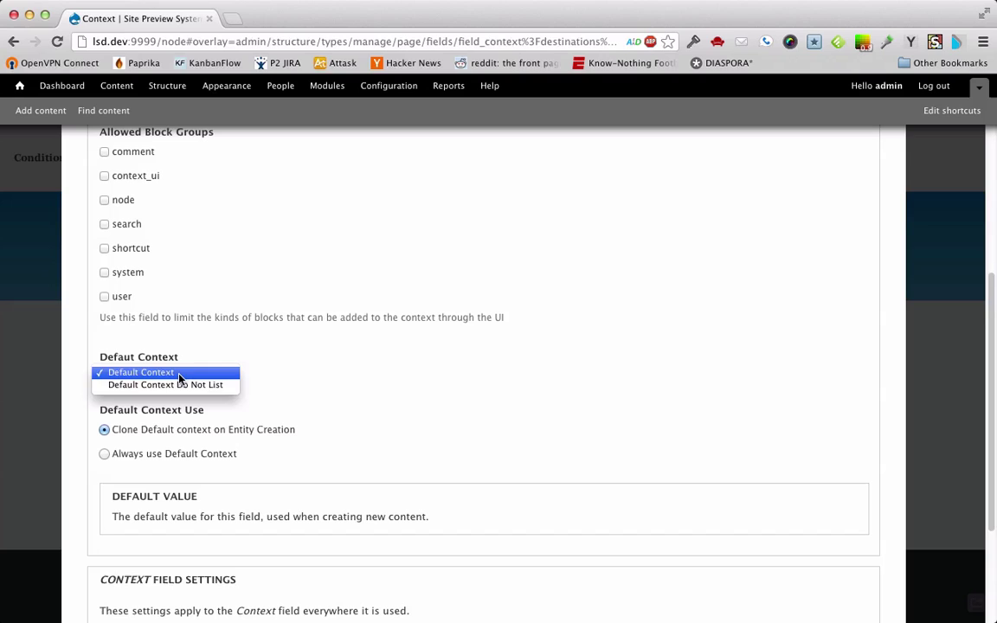
{"action": "left_click", "coordinate": [291, 313]}
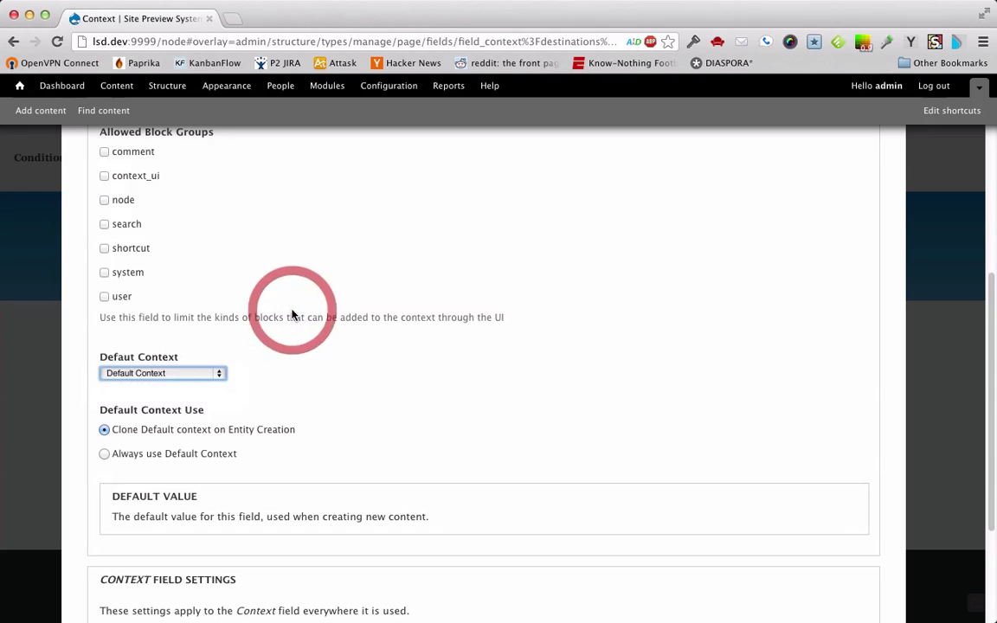
{"action": "scroll", "coordinate": [293, 315], "scroll_direction": "down", "scroll_amount": 2}
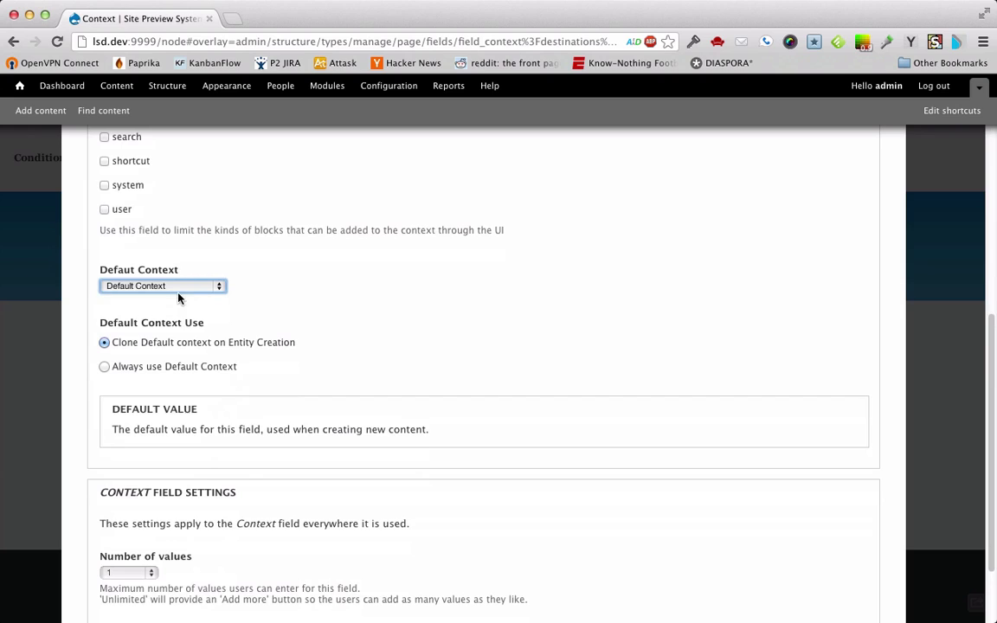
{"action": "scroll", "coordinate": [500, 298], "scroll_direction": "down", "scroll_amount": 1}
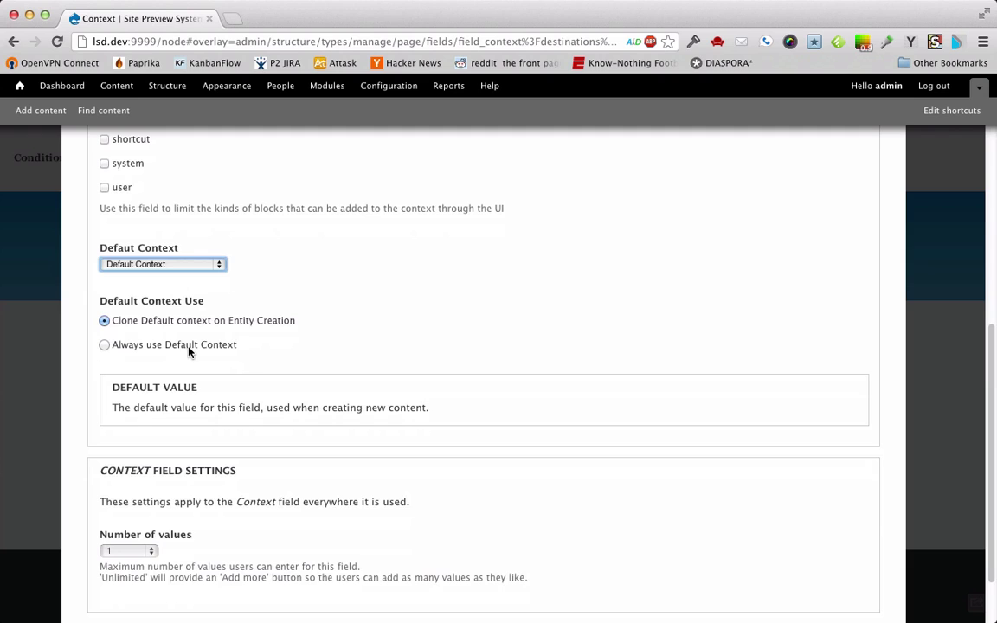
{"action": "scroll", "coordinate": [394, 349], "scroll_direction": "down", "scroll_amount": 3}
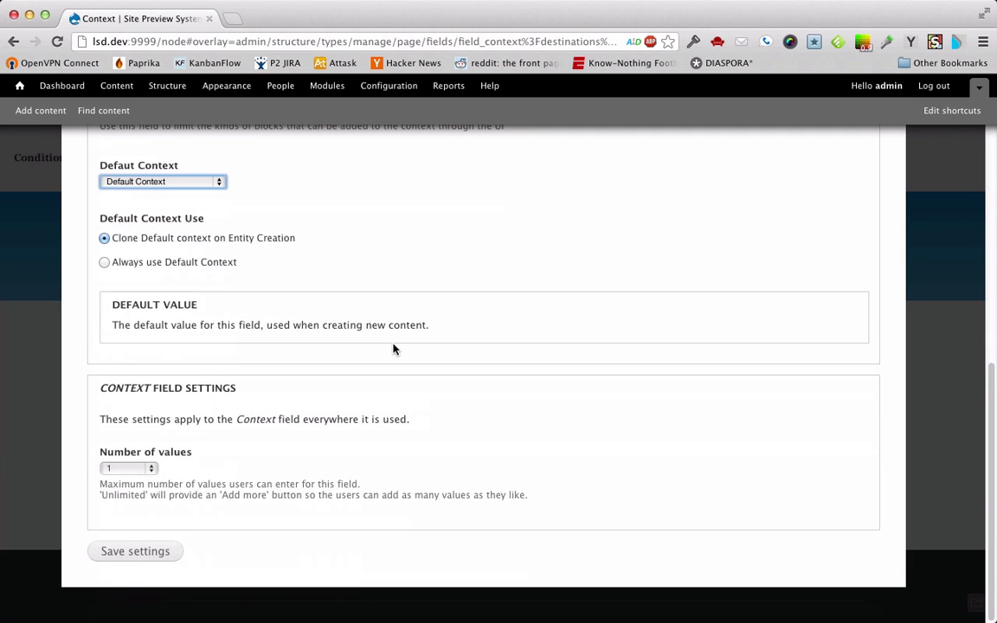
{"action": "left_click", "coordinate": [124, 551]}
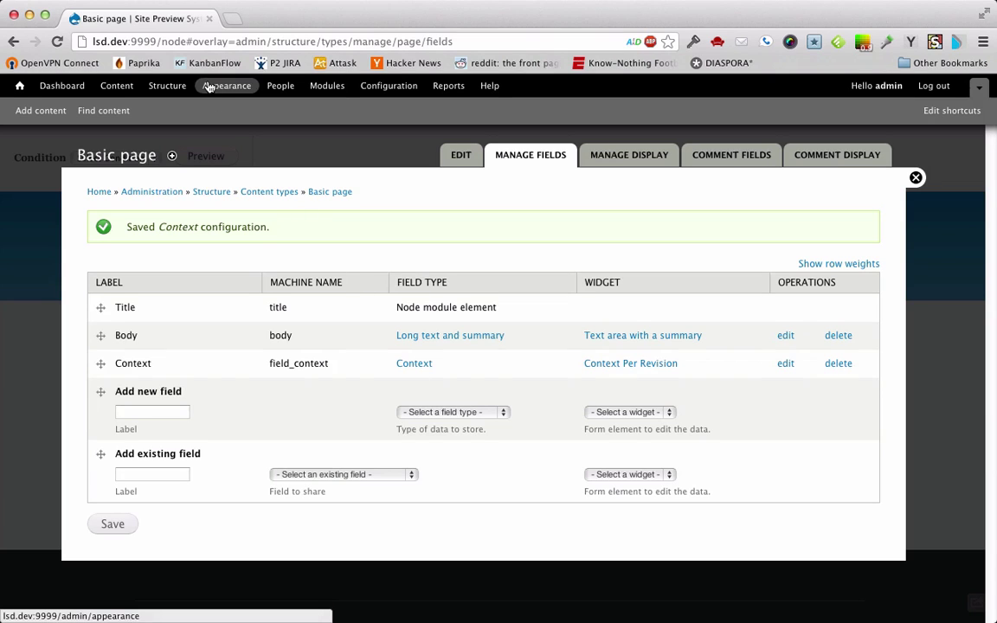
Open context_field_default_context for editing in the site's context list and show its Context Field condition.
{"action": "left_click", "coordinate": [167, 85]}
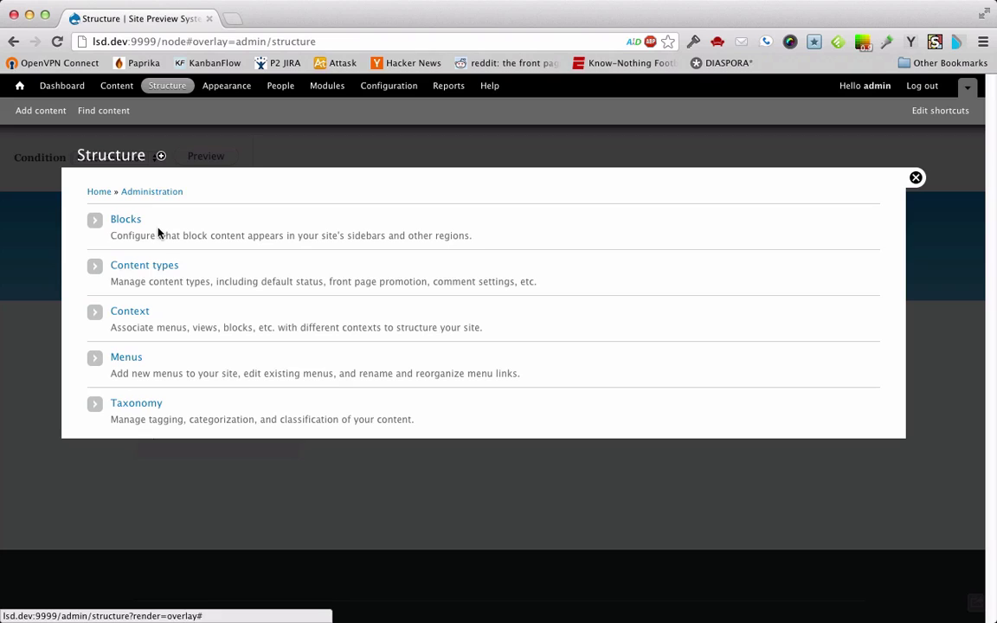
{"action": "left_click", "coordinate": [130, 312]}
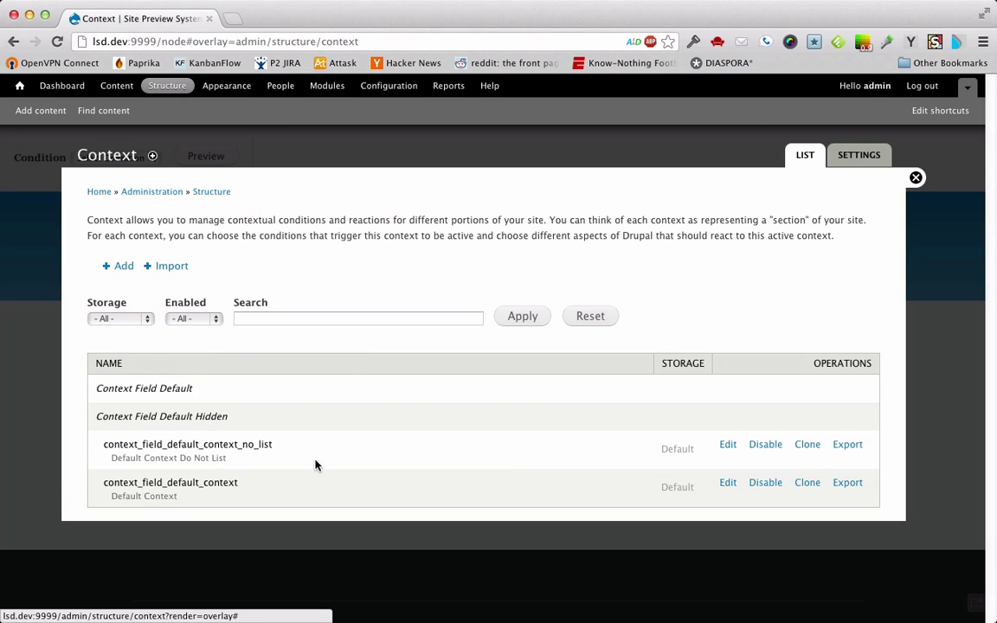
{"action": "left_click", "coordinate": [725, 484]}
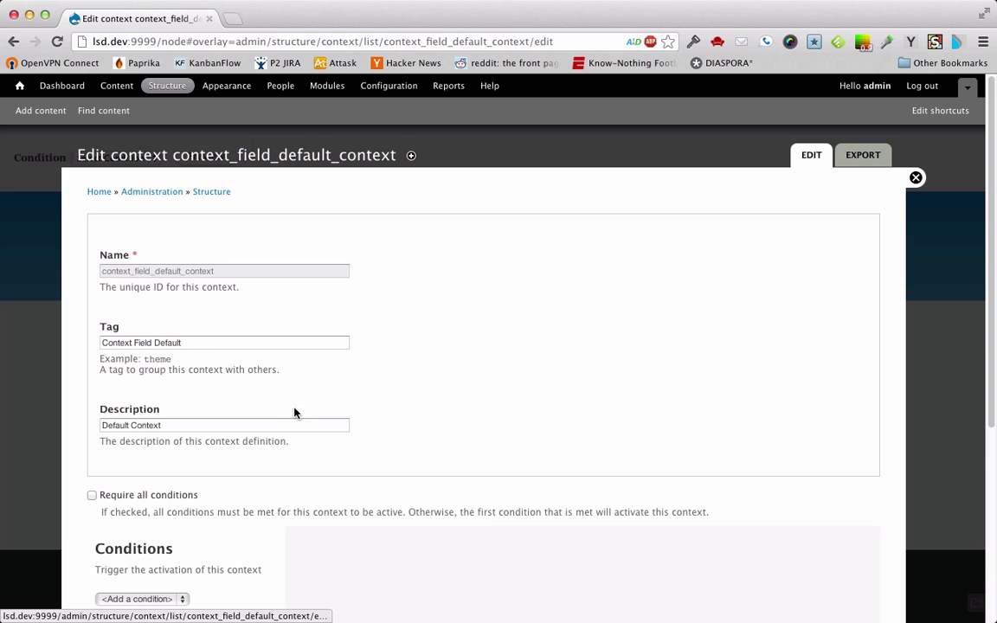
{"action": "scroll", "coordinate": [496, 374], "scroll_direction": "down", "scroll_amount": 4}
{"action": "scroll", "coordinate": [496, 374], "scroll_direction": "down", "scroll_amount": 3}
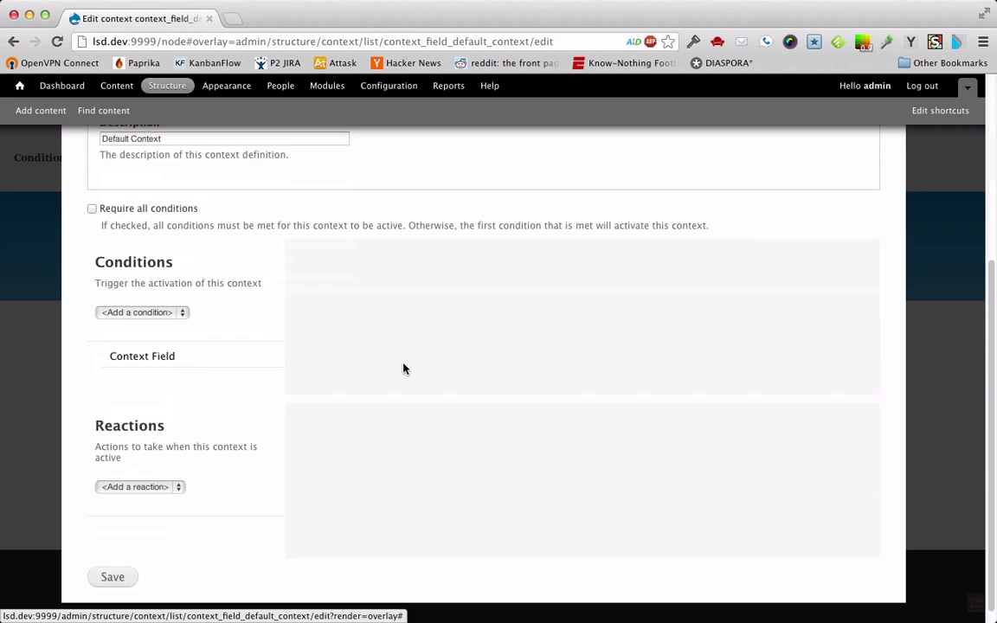
{"action": "left_click", "coordinate": [143, 360]}
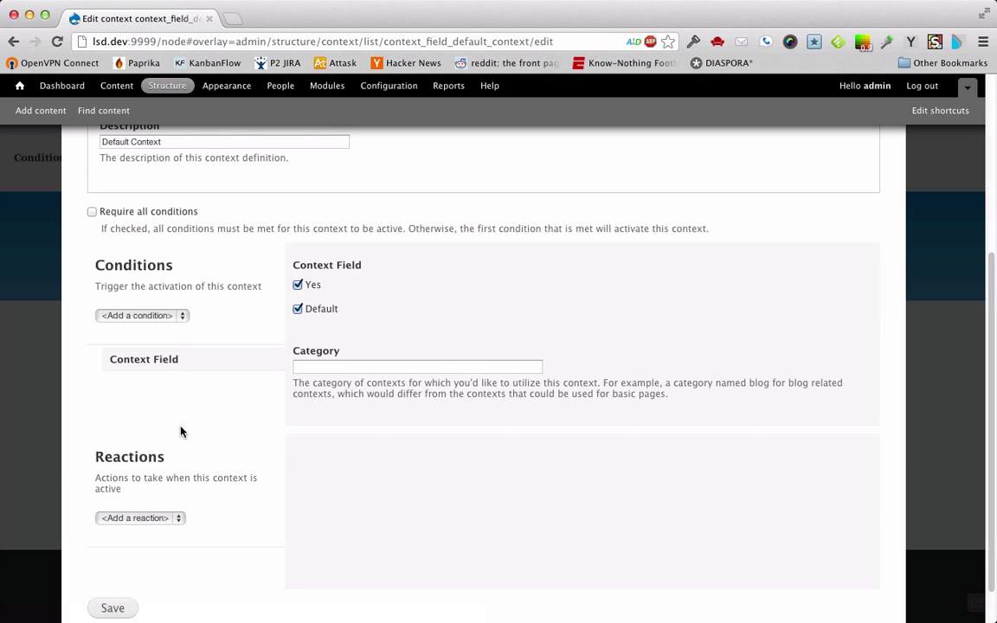
Add a Blocks reaction to the default context.
{"action": "scroll", "coordinate": [182, 431], "scroll_direction": "down", "scroll_amount": 1}
{"action": "left_click", "coordinate": [166, 470]}
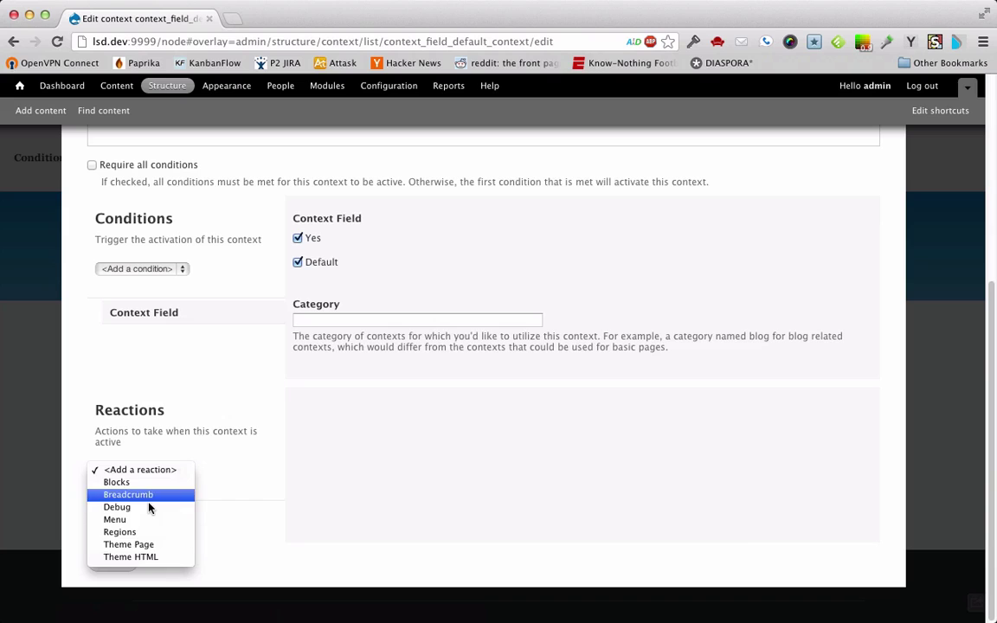
{"action": "left_click", "coordinate": [145, 483]}
Place the Recent comments block in the Sidebar second region and save the default context.
{"action": "scroll", "coordinate": [608, 436], "scroll_direction": "down", "scroll_amount": 4}
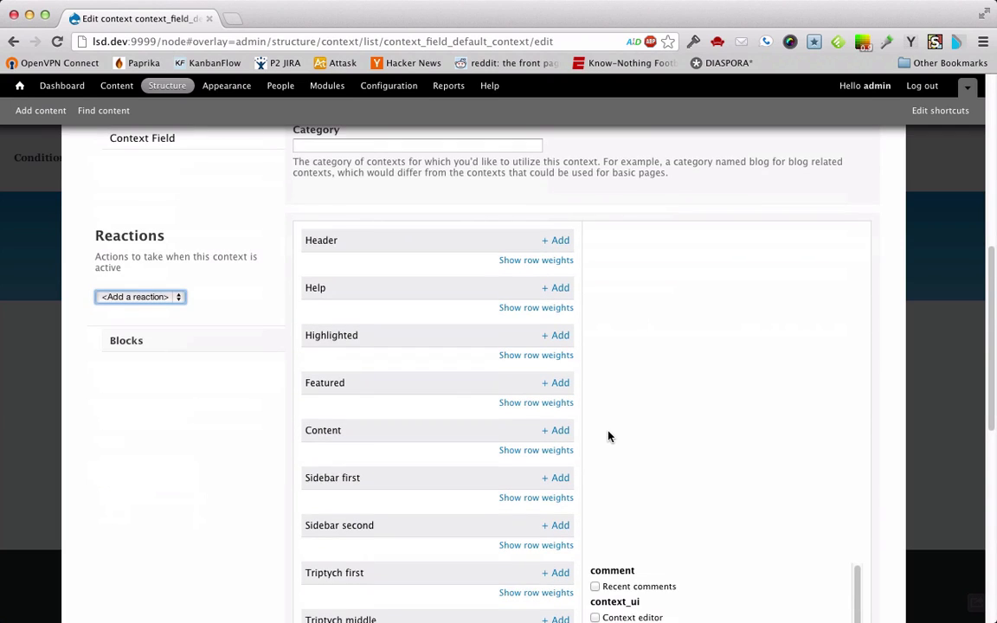
{"action": "scroll", "coordinate": [687, 447], "scroll_direction": "down", "scroll_amount": 3}
{"action": "scroll", "coordinate": [599, 441], "scroll_direction": "up", "scroll_amount": 2}
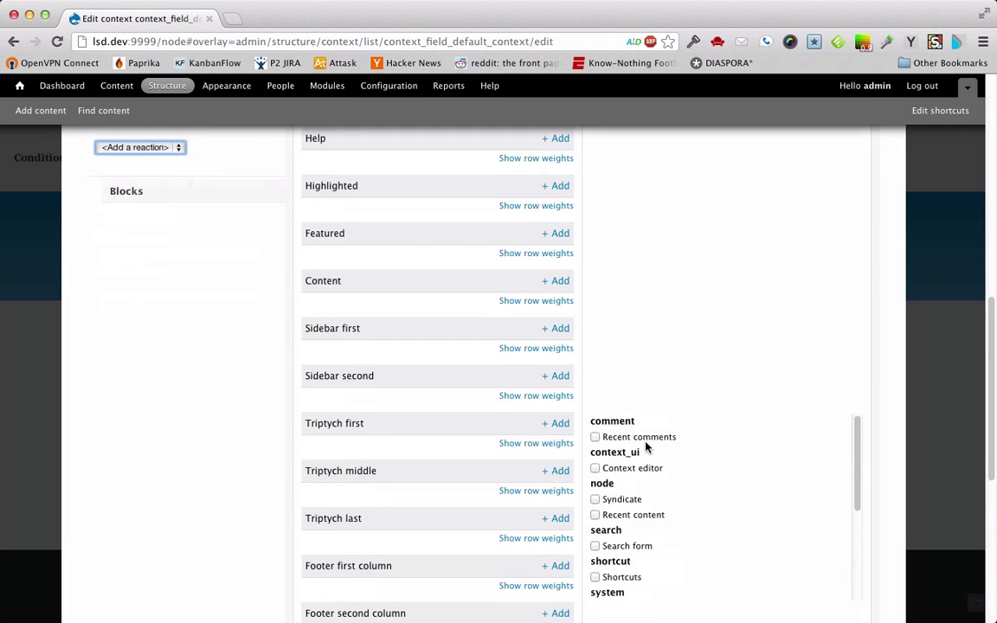
{"action": "left_click", "coordinate": [596, 437]}
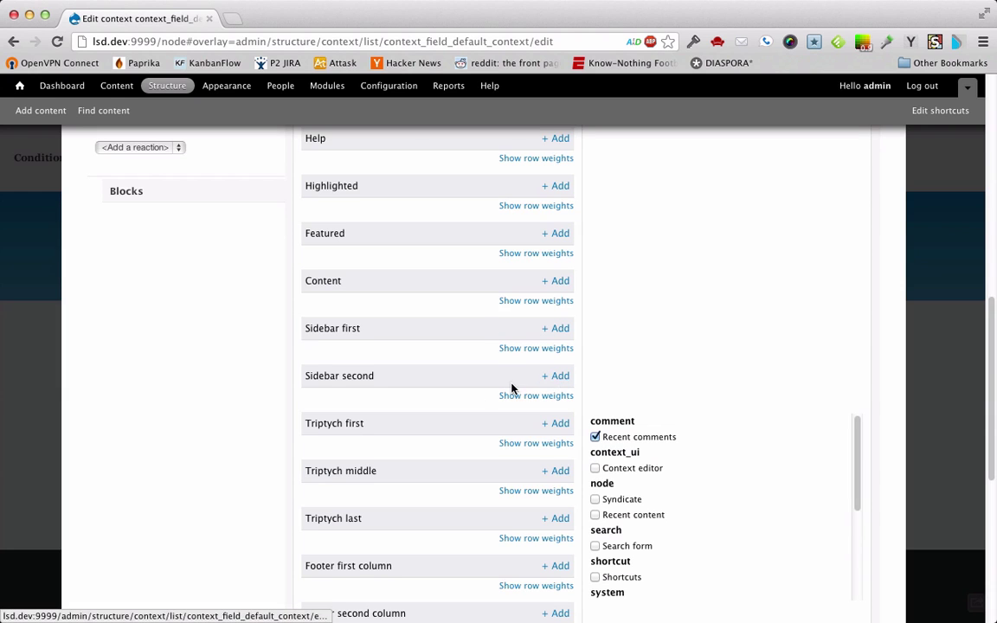
{"action": "left_click", "coordinate": [557, 377]}
{"action": "scroll", "coordinate": [414, 381], "scroll_direction": "down", "scroll_amount": 3}
{"action": "scroll", "coordinate": [414, 380], "scroll_direction": "down", "scroll_amount": 5}
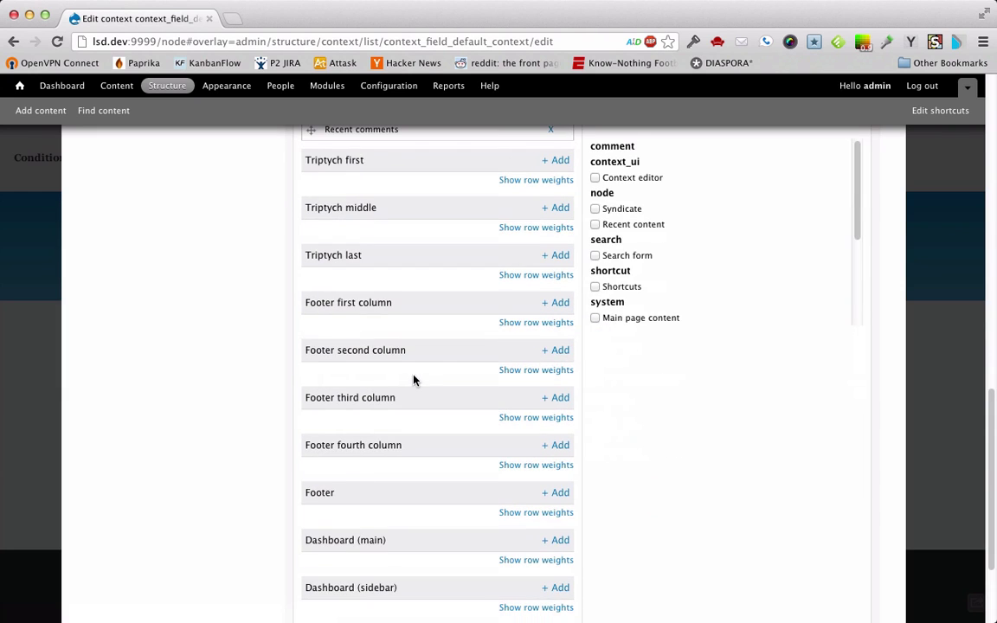
{"action": "scroll", "coordinate": [413, 381], "scroll_direction": "up", "scroll_amount": 10}
{"action": "scroll", "coordinate": [158, 380], "scroll_direction": "down", "scroll_amount": 10}
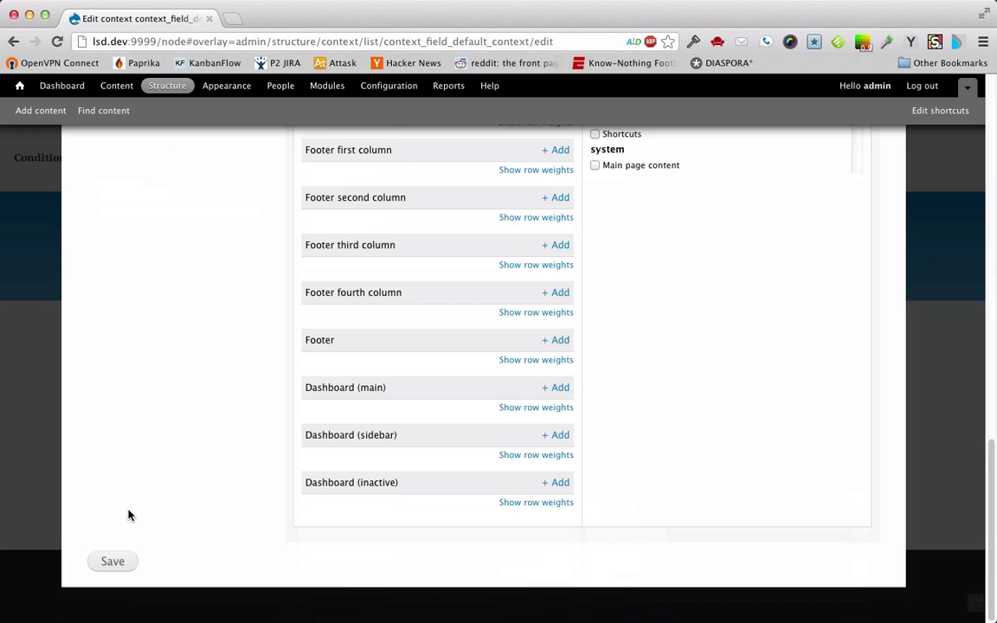
{"action": "left_click", "coordinate": [118, 564]}
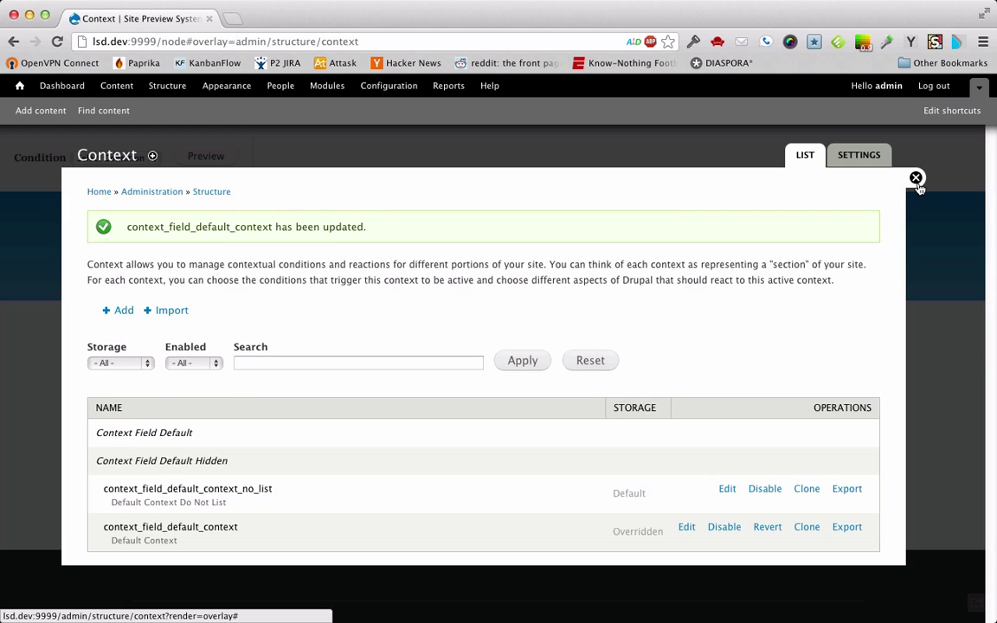
Enable Use Context Editor Dialog in the Context settings, save the configuration and close the overlay.
{"action": "left_click", "coordinate": [855, 156]}
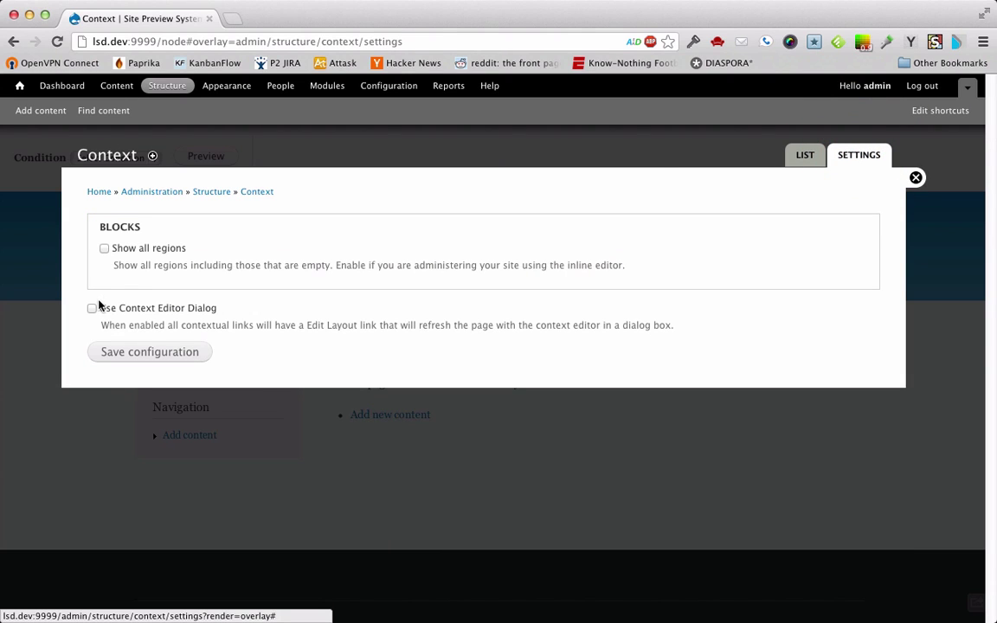
{"action": "left_click", "coordinate": [91, 308]}
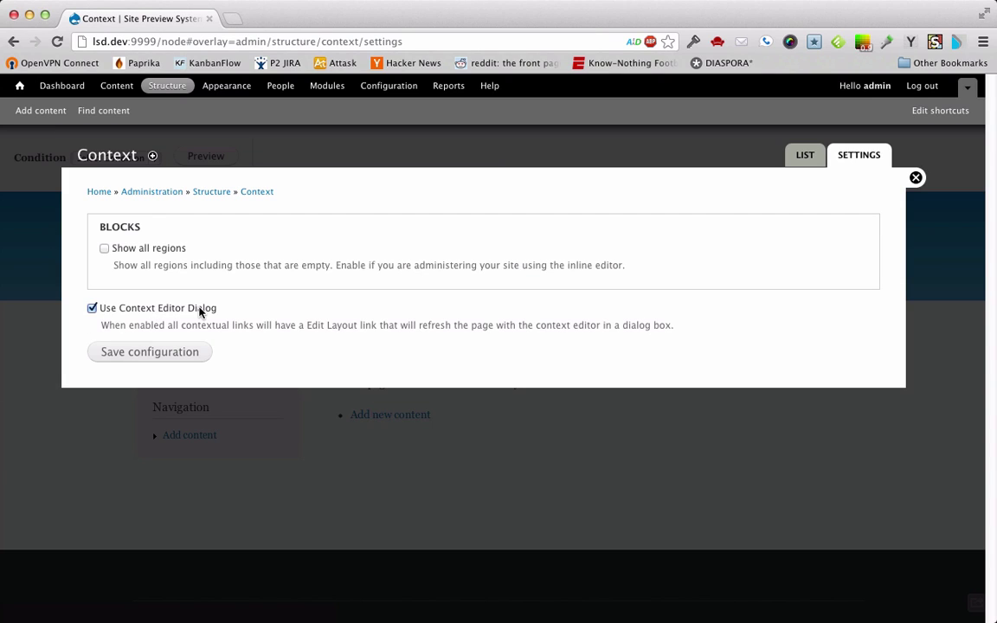
{"action": "left_click", "coordinate": [154, 351]}
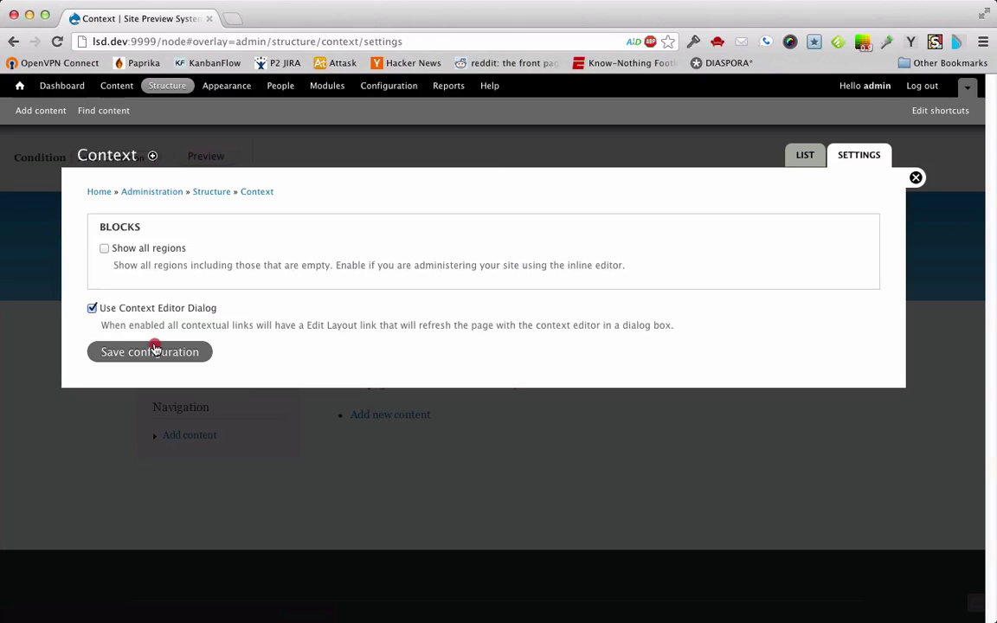
{"action": "left_click", "coordinate": [916, 179]}
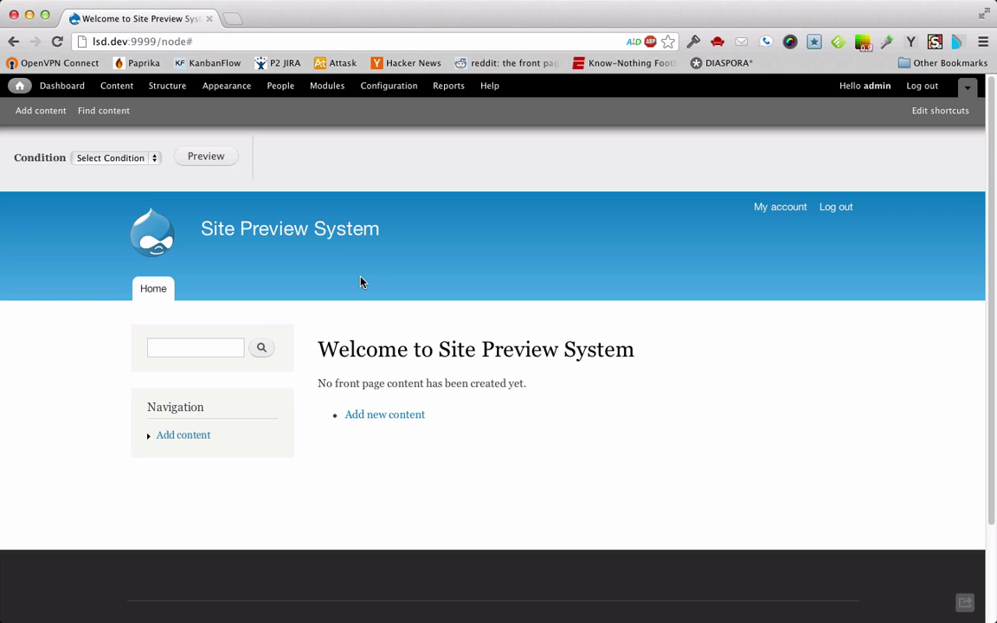
Start a new Basic page titled Home Page and fill its body with five paragraphs of YALIG placeholder text.
{"action": "left_click", "coordinate": [190, 437]}
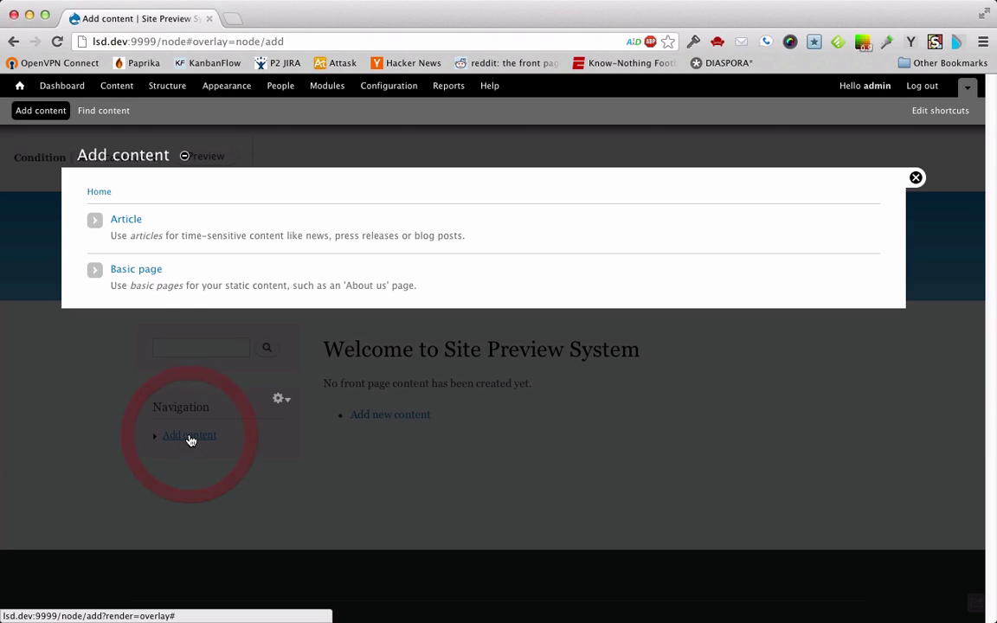
{"action": "left_click", "coordinate": [128, 270]}
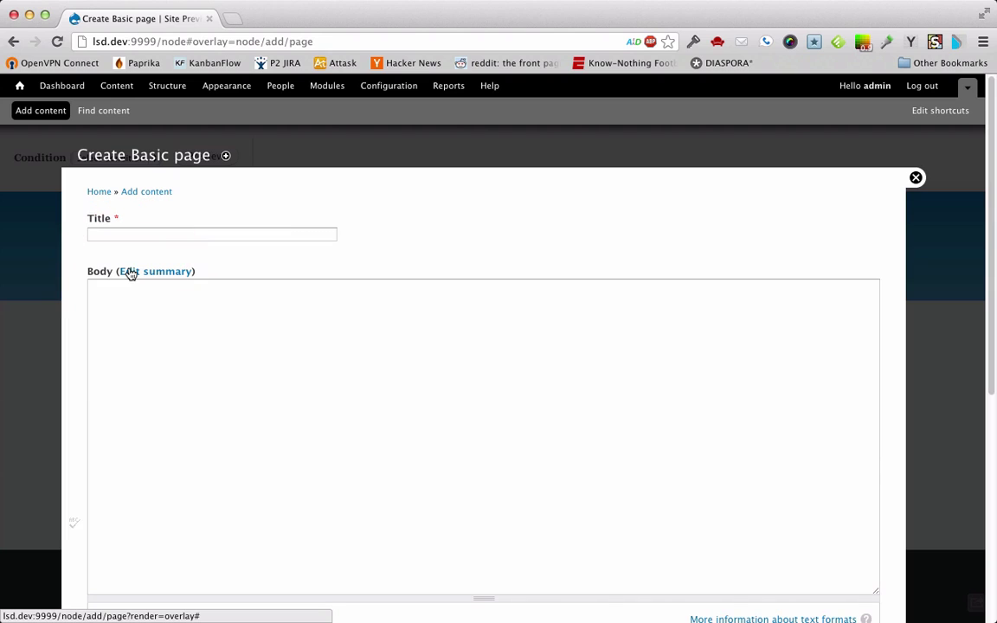
{"action": "left_click", "coordinate": [134, 231]}
{"action": "type", "text": "Home "}
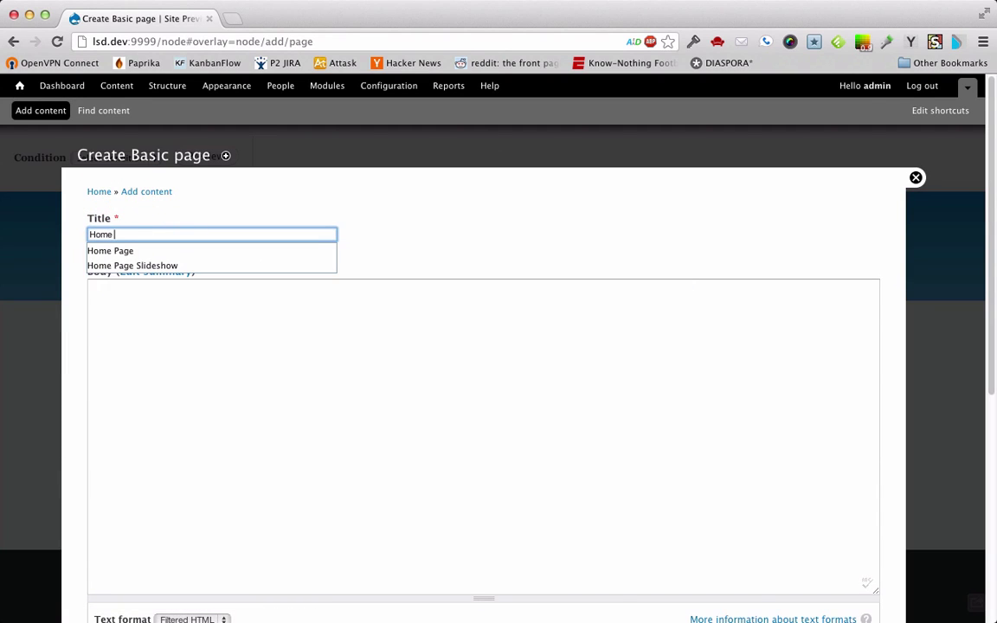
{"action": "type", "text": "Page"}
{"action": "key", "text": "Tab"}
{"action": "right_click", "coordinate": [191, 358]}
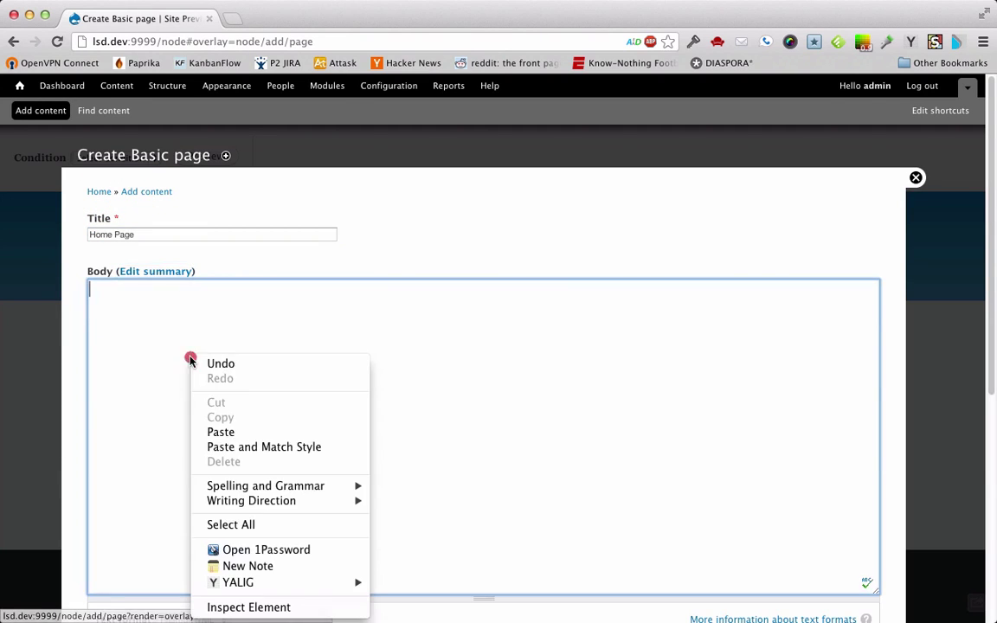
{"action": "mouse_move", "coordinate": [329, 583]}
{"action": "left_click", "coordinate": [455, 502]}
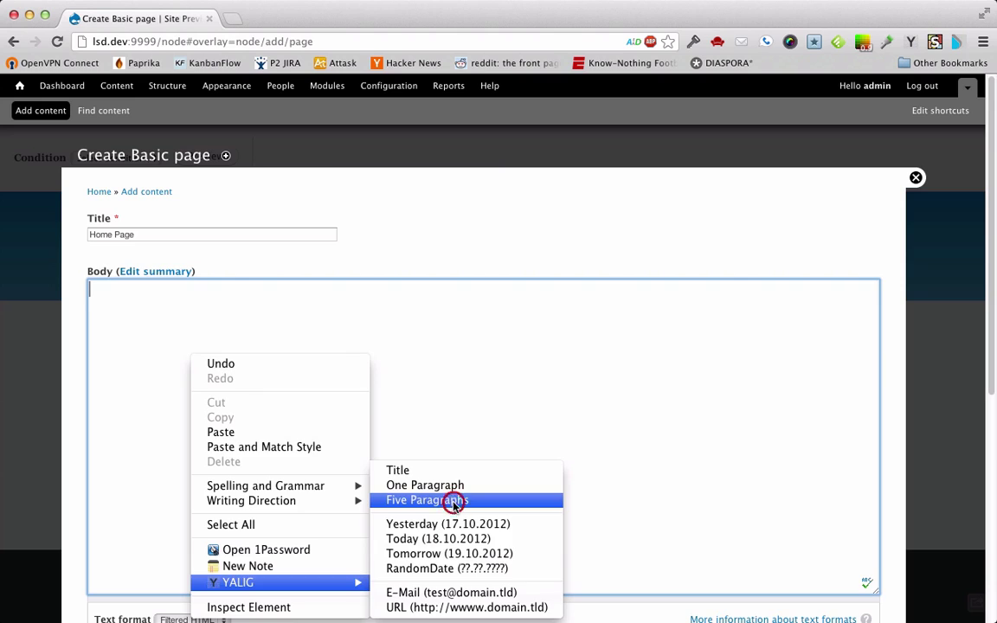
Turn off Published in the new Home Page's publishing options and save the page.
{"action": "scroll", "coordinate": [505, 487], "scroll_direction": "down", "scroll_amount": 10}
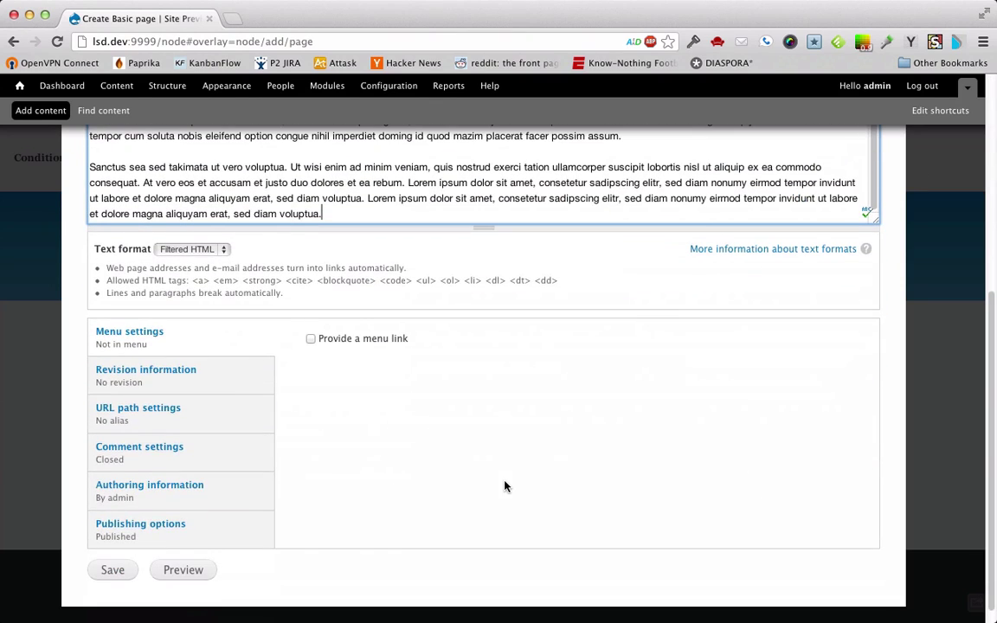
{"action": "left_click", "coordinate": [202, 517]}
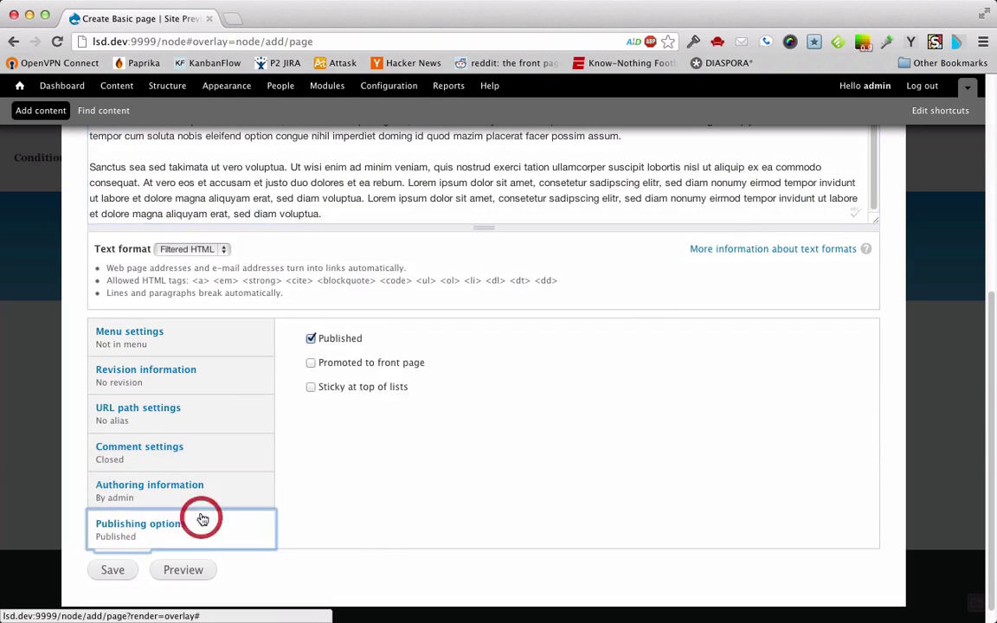
{"action": "left_click", "coordinate": [311, 338]}
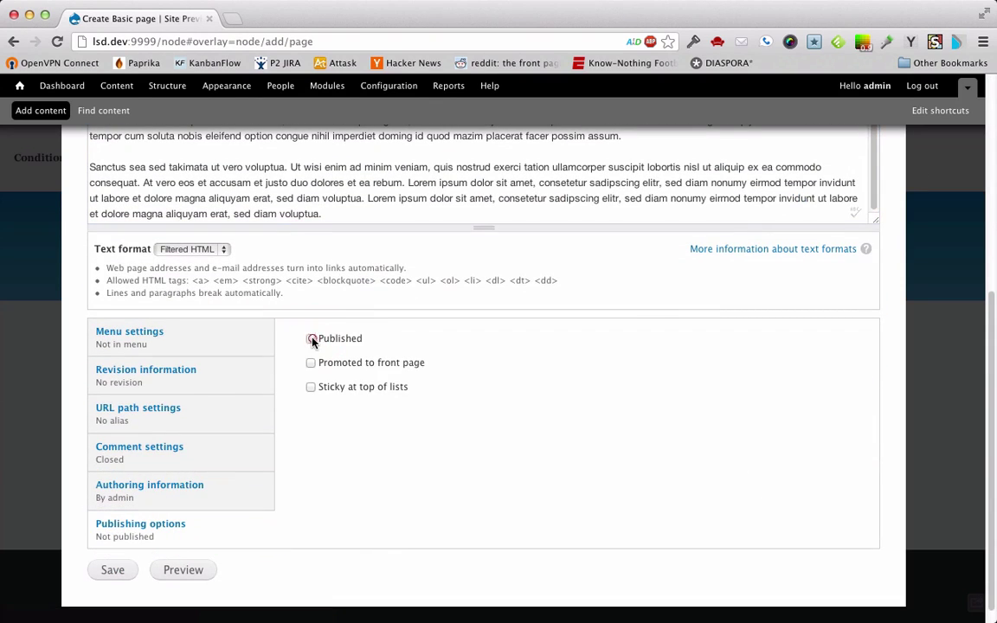
{"action": "left_click", "coordinate": [115, 570]}
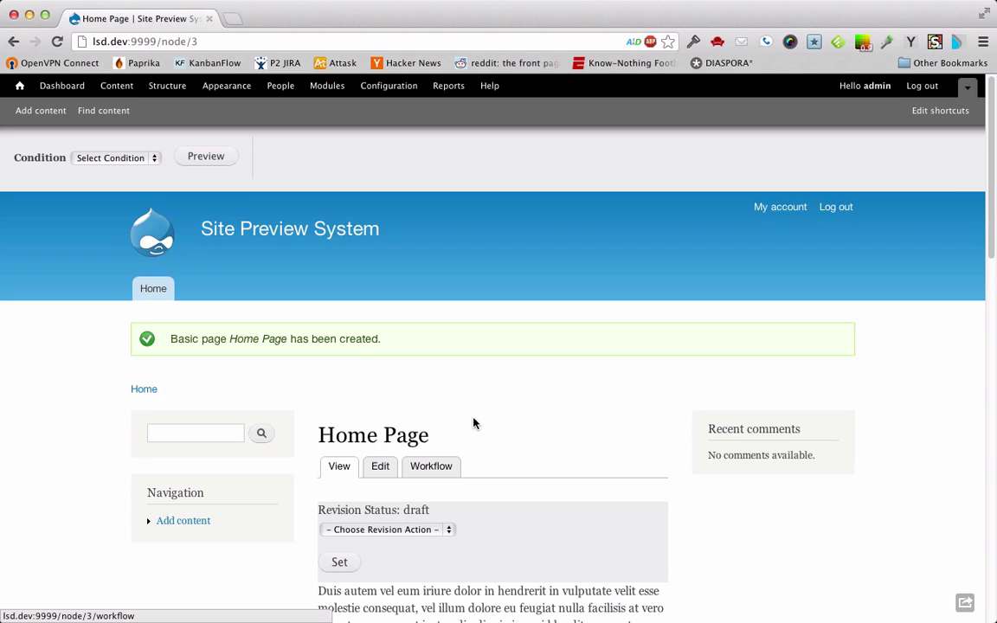
Turn off Published in the Basic page content type's default publishing options, save the content type and close the overlay.
{"action": "left_click", "coordinate": [167, 86]}
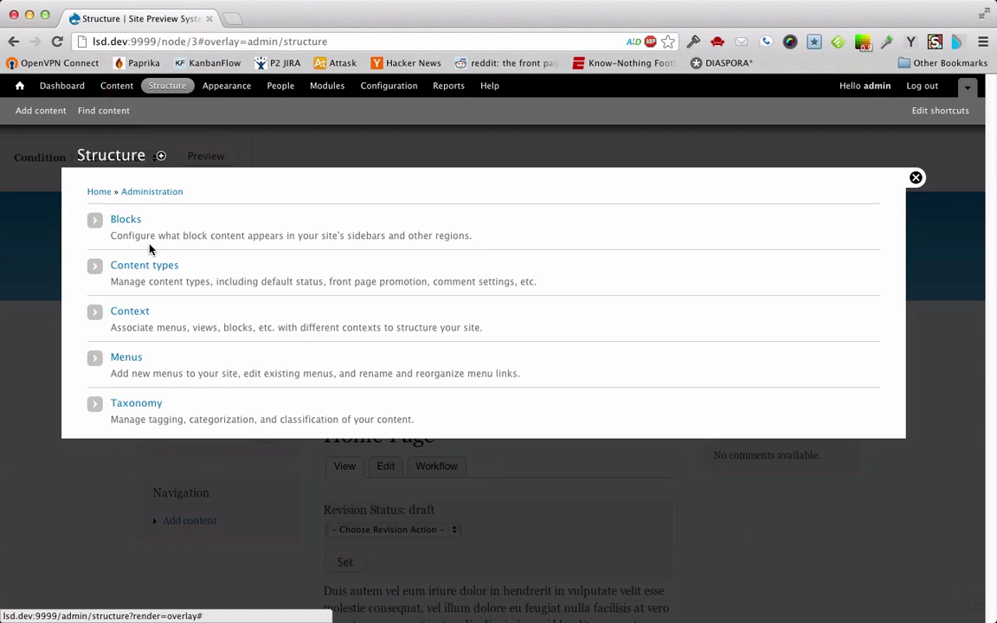
{"action": "left_click", "coordinate": [144, 275]}
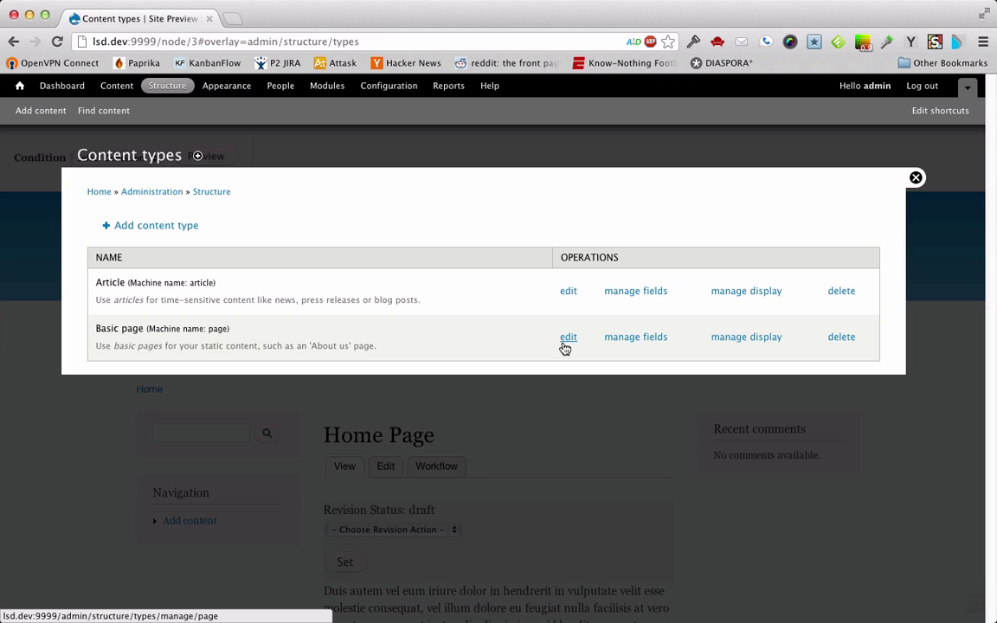
{"action": "left_click", "coordinate": [565, 340]}
{"action": "scroll", "coordinate": [470, 416], "scroll_direction": "down", "scroll_amount": 5}
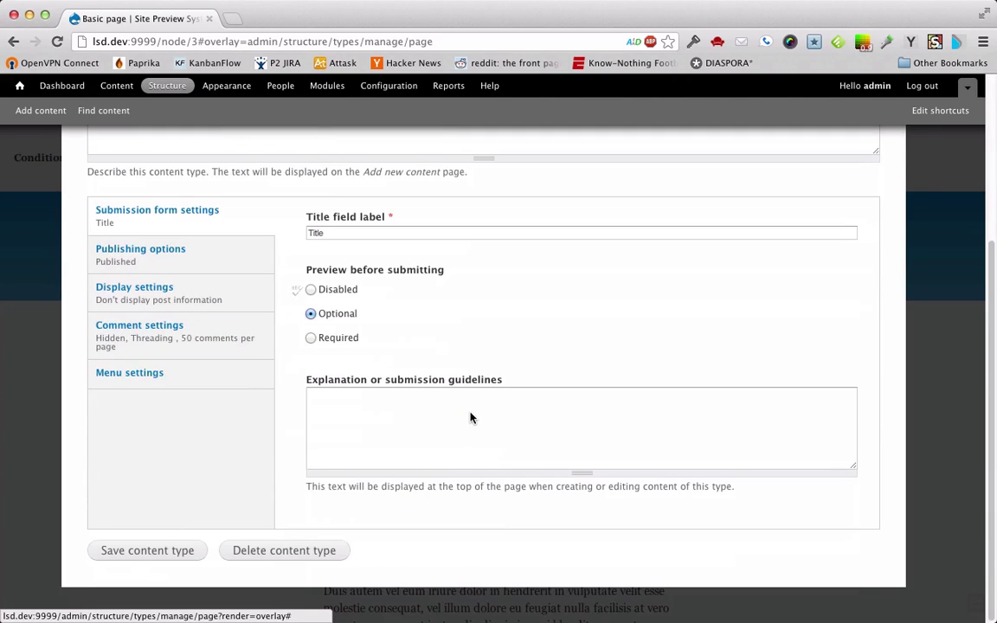
{"action": "left_click", "coordinate": [177, 257]}
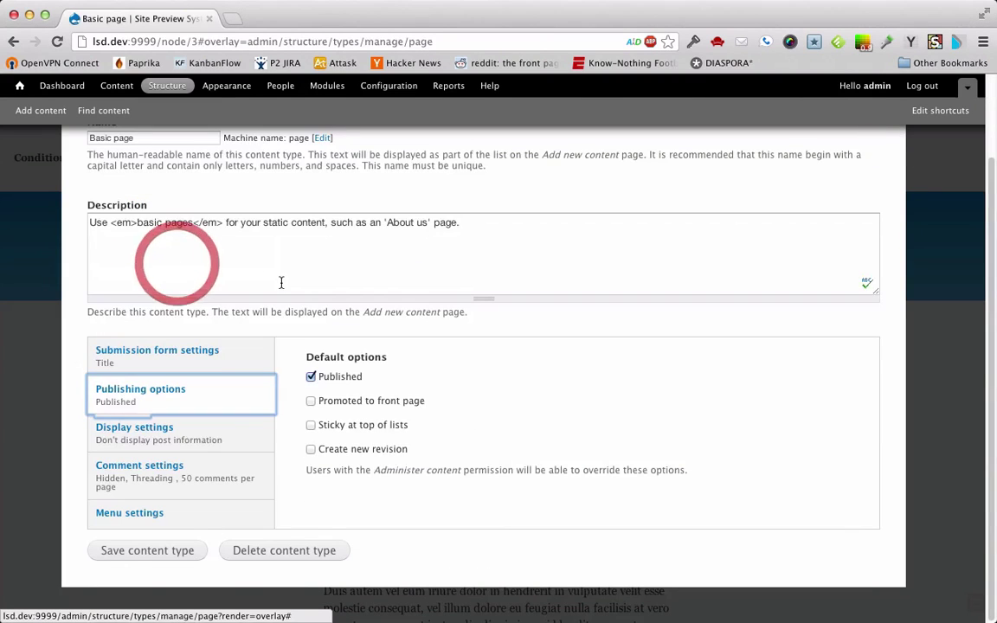
{"action": "left_click", "coordinate": [309, 378]}
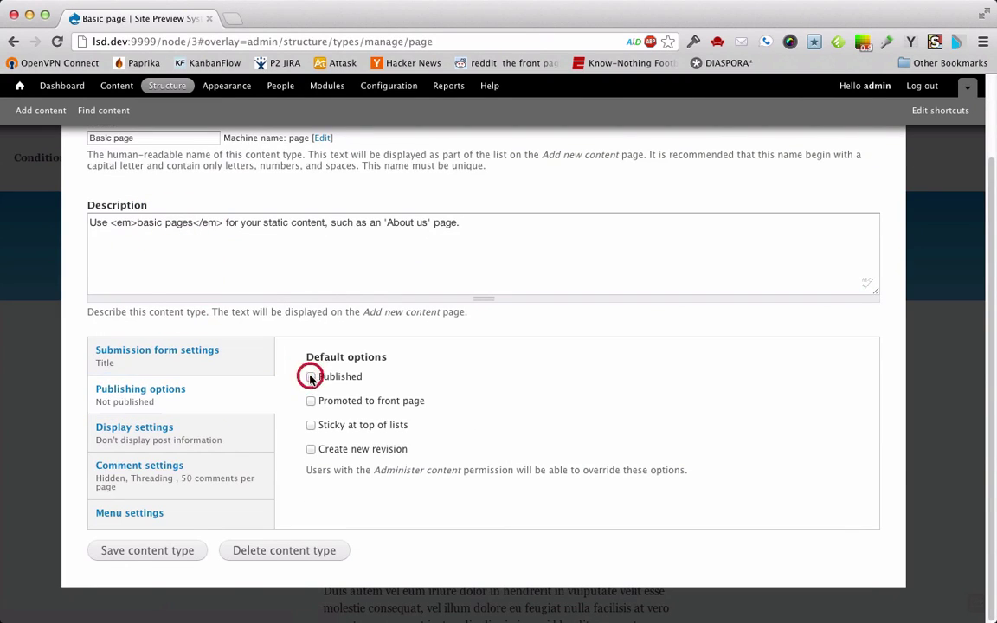
{"action": "left_click", "coordinate": [146, 549]}
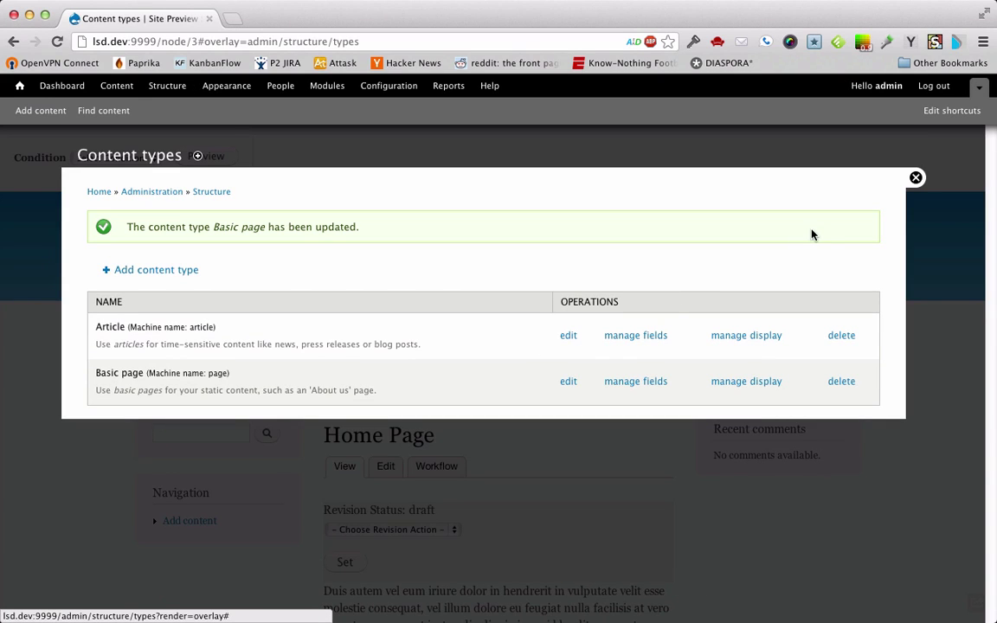
{"action": "left_click", "coordinate": [916, 178]}
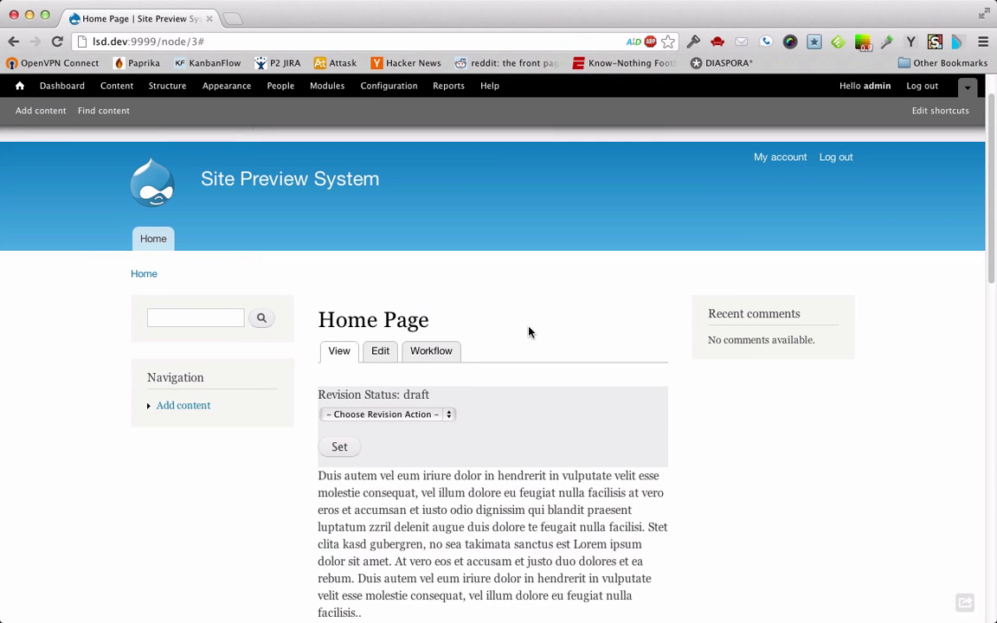
Examine the Home Page draft's revision status, body text and Recent comments sidebar block.
{"action": "scroll", "coordinate": [531, 338], "scroll_direction": "down", "scroll_amount": 1}
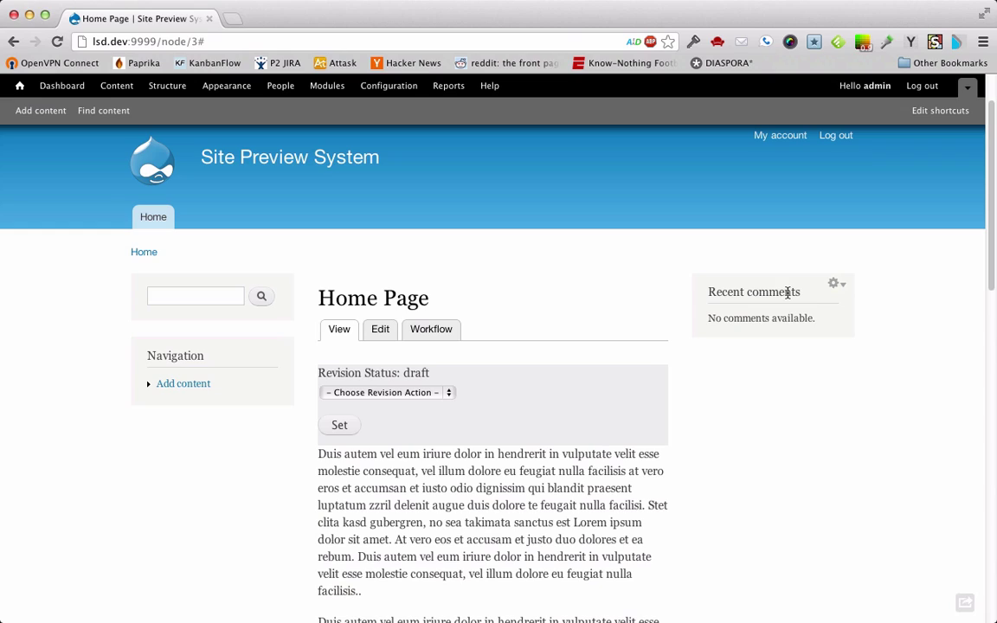
{"action": "scroll", "coordinate": [614, 423], "scroll_direction": "down", "scroll_amount": 5}
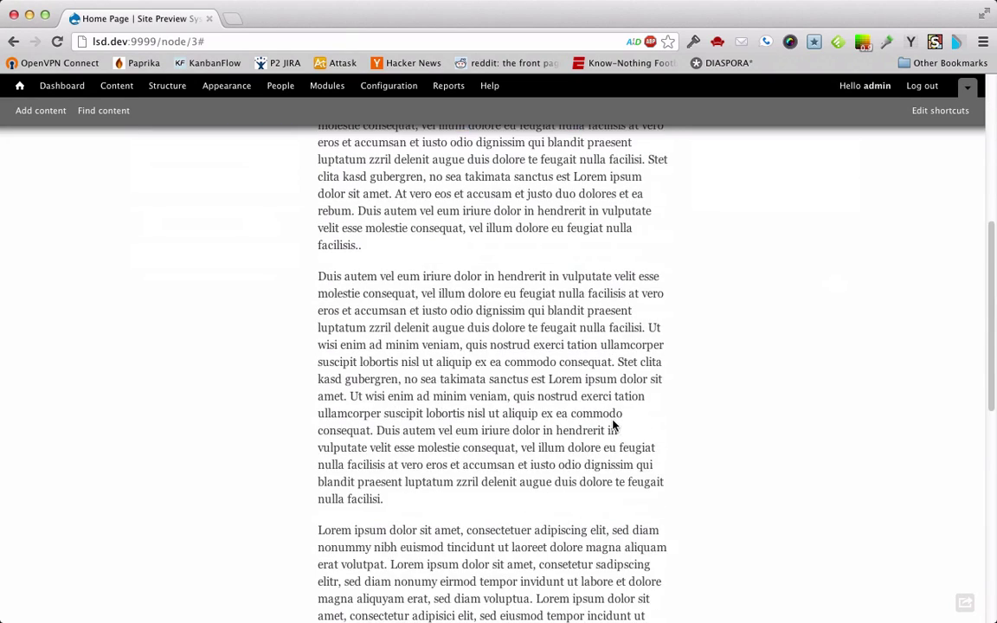
{"action": "scroll", "coordinate": [612, 424], "scroll_direction": "up", "scroll_amount": 5}
{"action": "scroll", "coordinate": [613, 422], "scroll_direction": "down", "scroll_amount": 12}
{"action": "scroll", "coordinate": [613, 421], "scroll_direction": "up", "scroll_amount": 8}
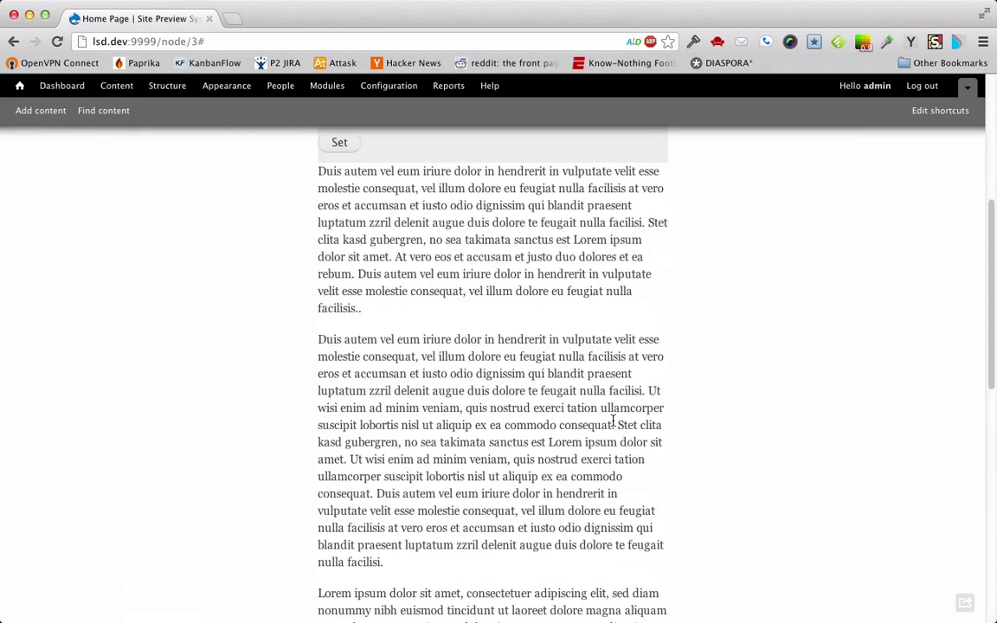
{"action": "scroll", "coordinate": [613, 422], "scroll_direction": "up", "scroll_amount": 5}
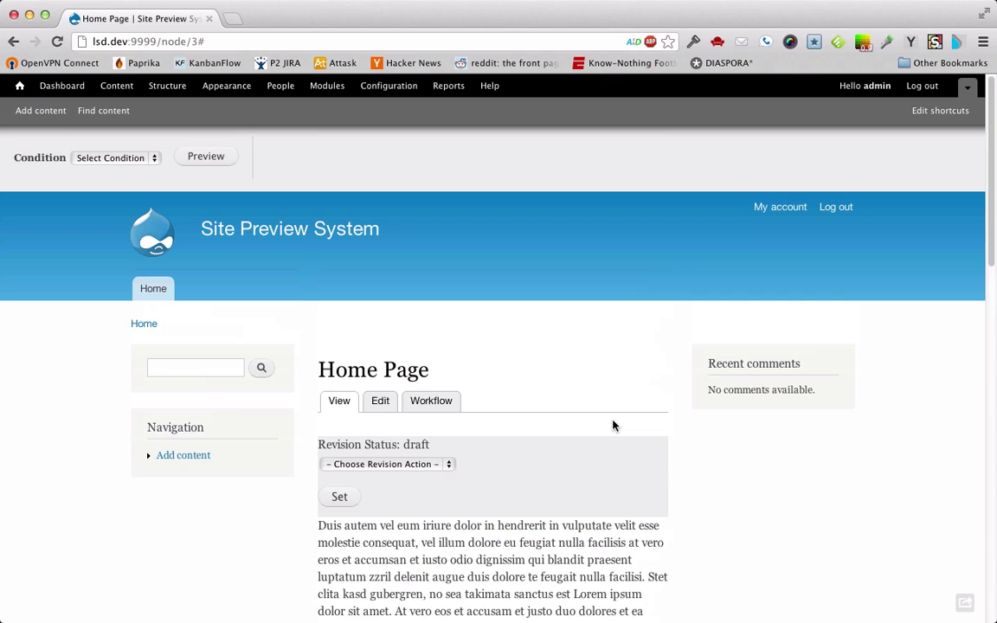
{"action": "mouse_move", "coordinate": [692, 379]}
Publish the Home Page draft revision through its workflow, keeping the prefilled log message "Scheduled.".
{"action": "left_click", "coordinate": [433, 400]}
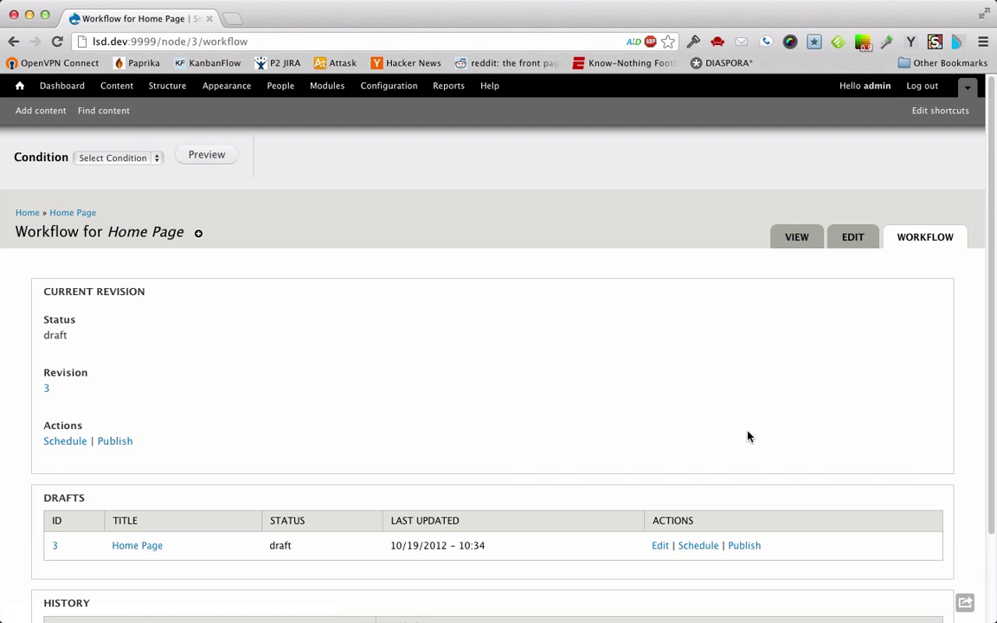
{"action": "scroll", "coordinate": [748, 431], "scroll_direction": "down", "scroll_amount": 1}
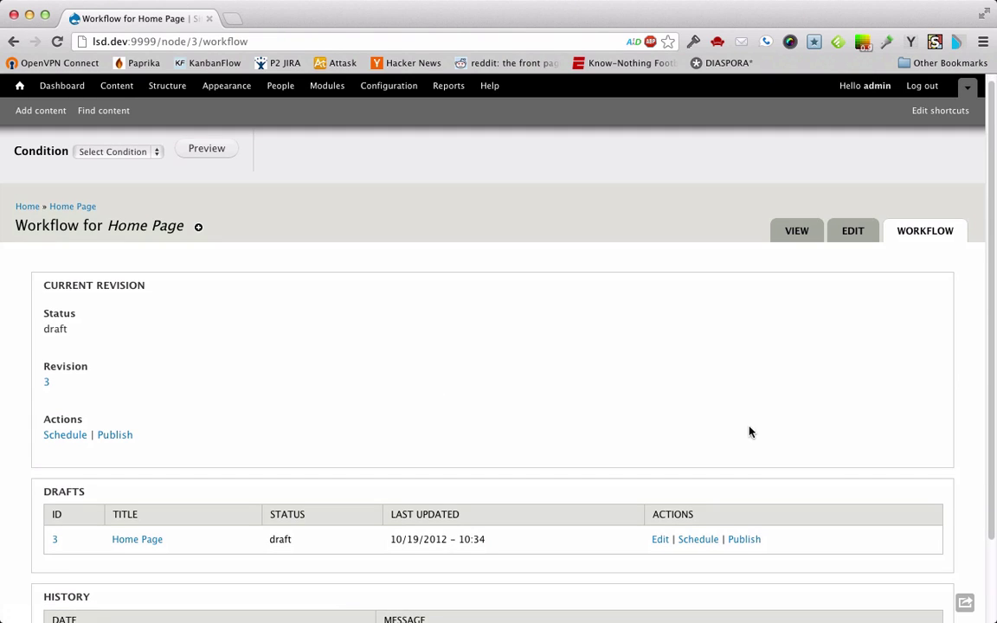
{"action": "left_click", "coordinate": [746, 540]}
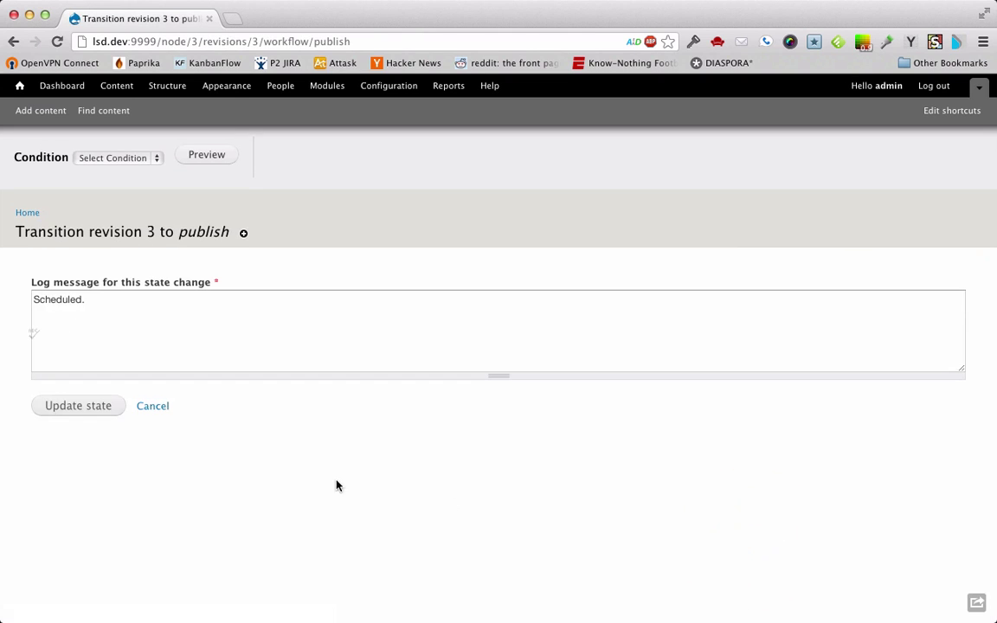
{"action": "left_click", "coordinate": [79, 406]}
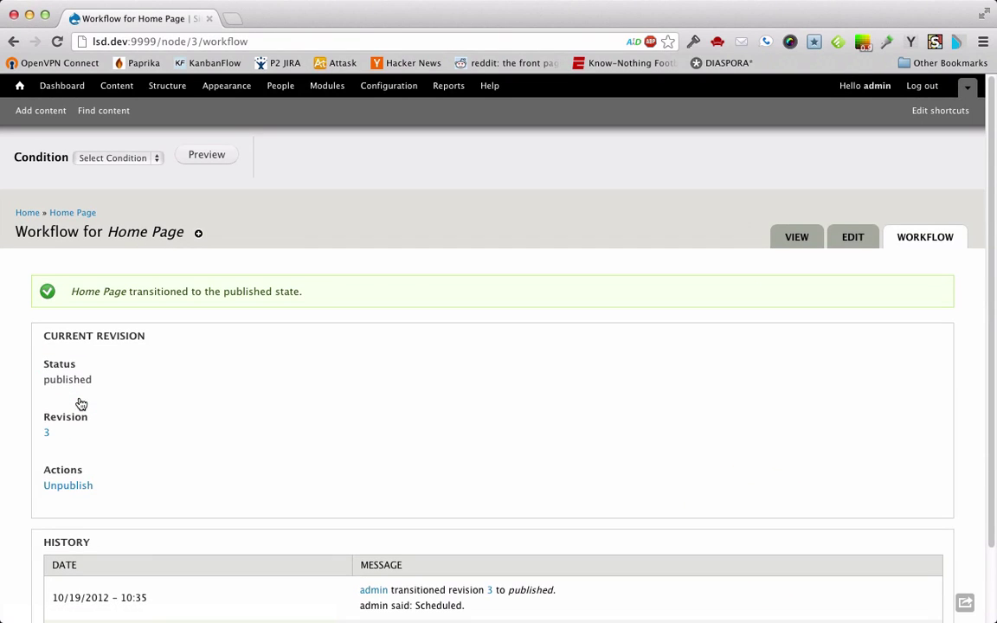
View the Home Page and check its revision status, sidebar block and available revision actions.
{"action": "left_click", "coordinate": [787, 242]}
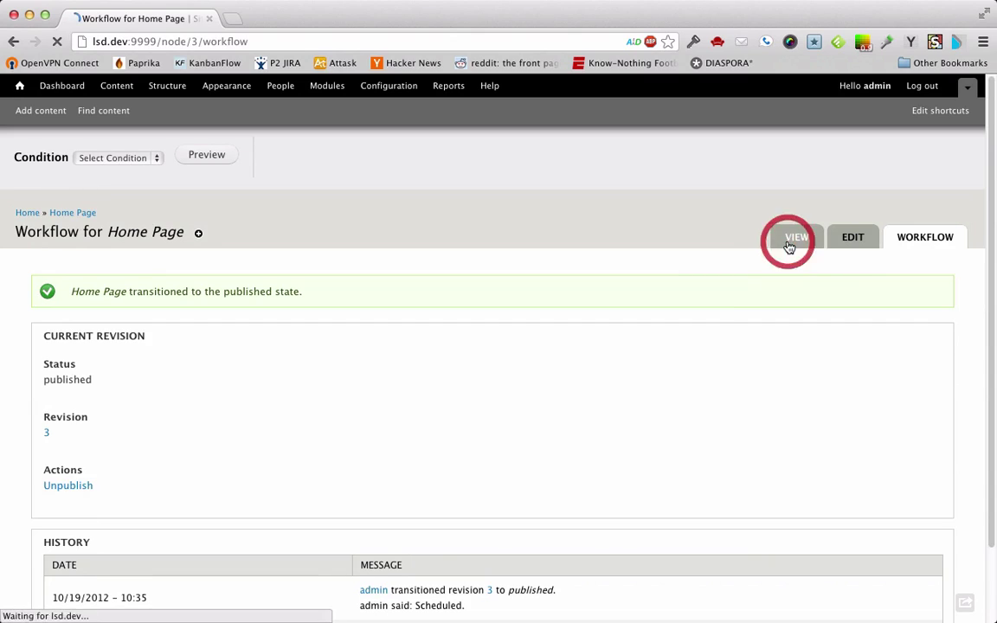
{"action": "scroll", "coordinate": [577, 367], "scroll_direction": "down", "scroll_amount": 3}
{"action": "scroll", "coordinate": [576, 367], "scroll_direction": "up", "scroll_amount": 3}
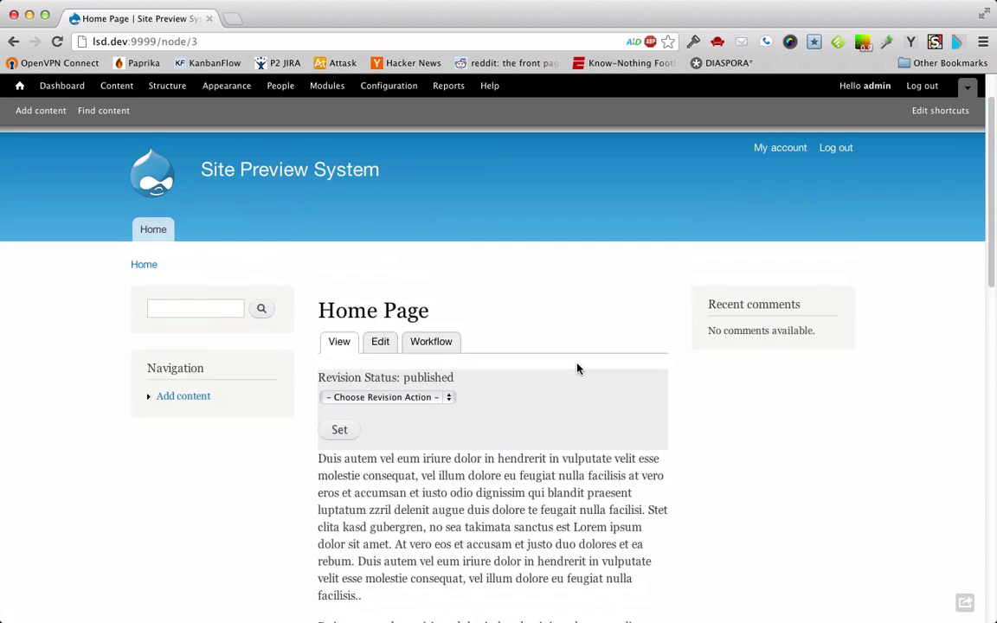
{"action": "scroll", "coordinate": [578, 369], "scroll_direction": "up", "scroll_amount": 1}
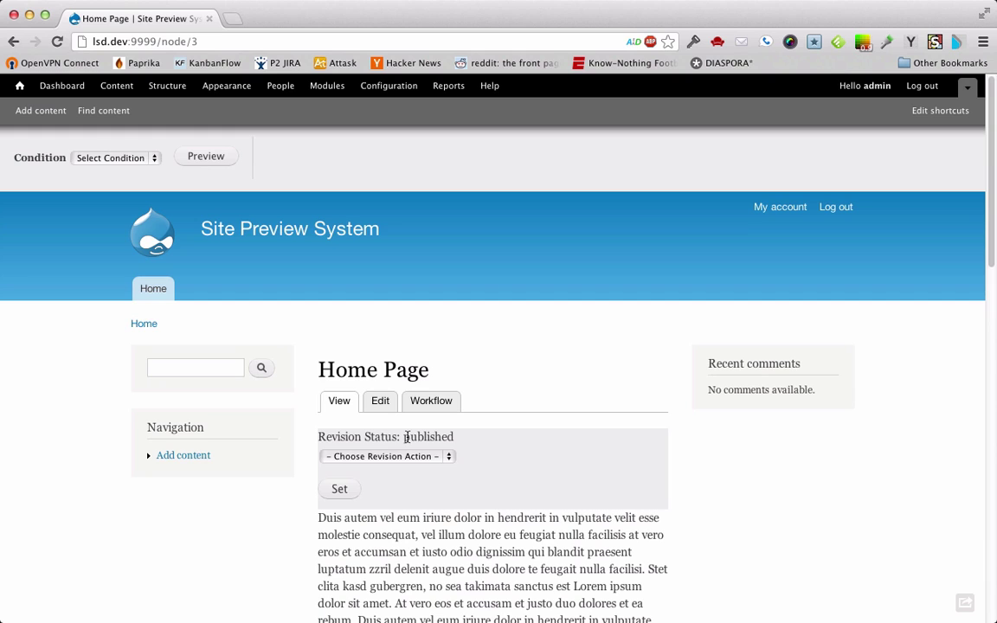
{"action": "left_click", "coordinate": [436, 461]}
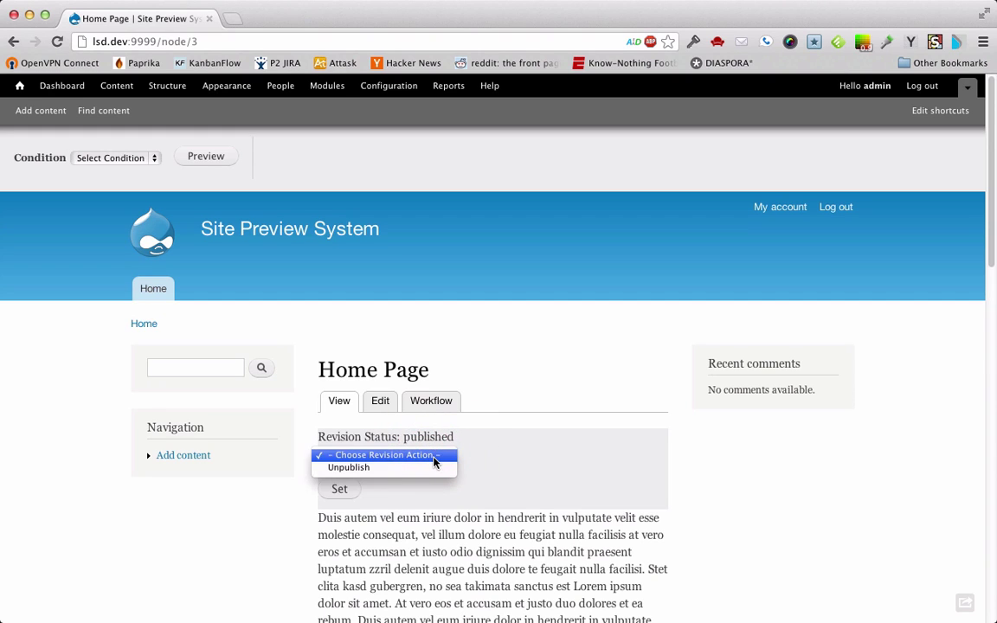
{"action": "left_click", "coordinate": [524, 457]}
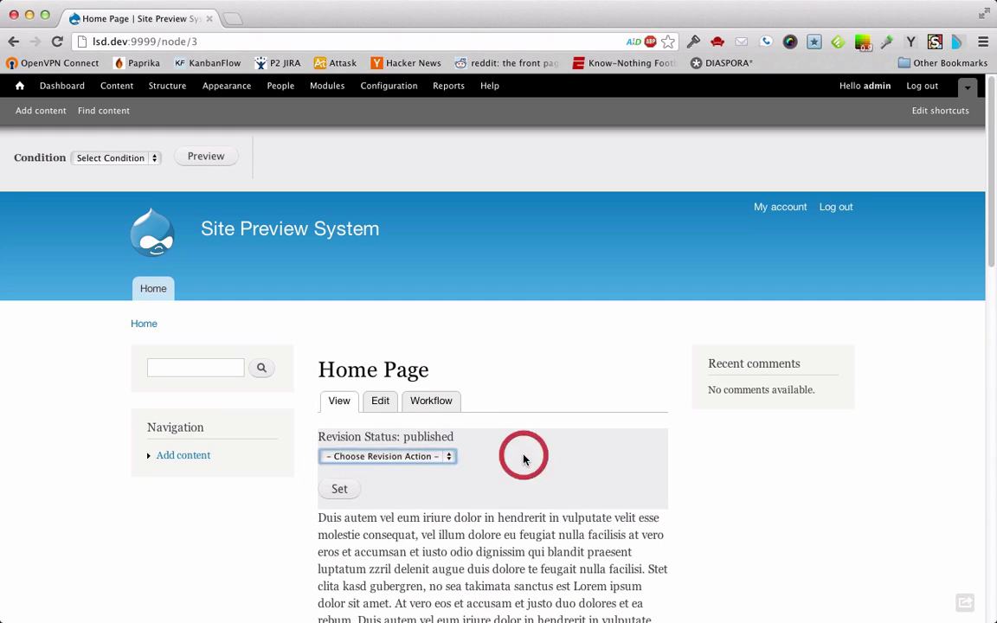
Edit the Home Page's title to "Home Page Rev 1" and save it as a new revision.
{"action": "left_click", "coordinate": [379, 400]}
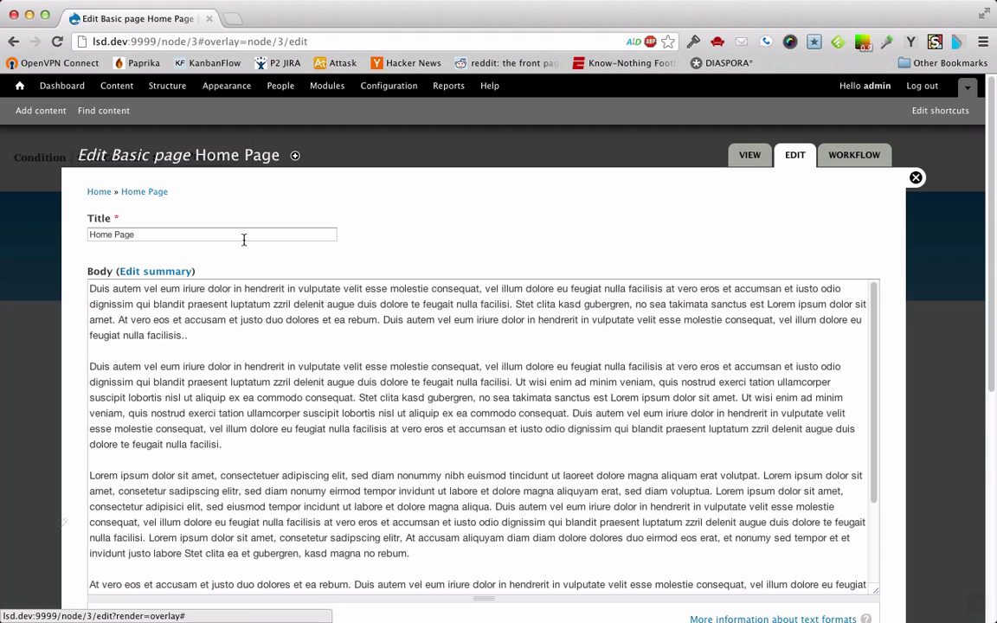
{"action": "left_click", "coordinate": [243, 237]}
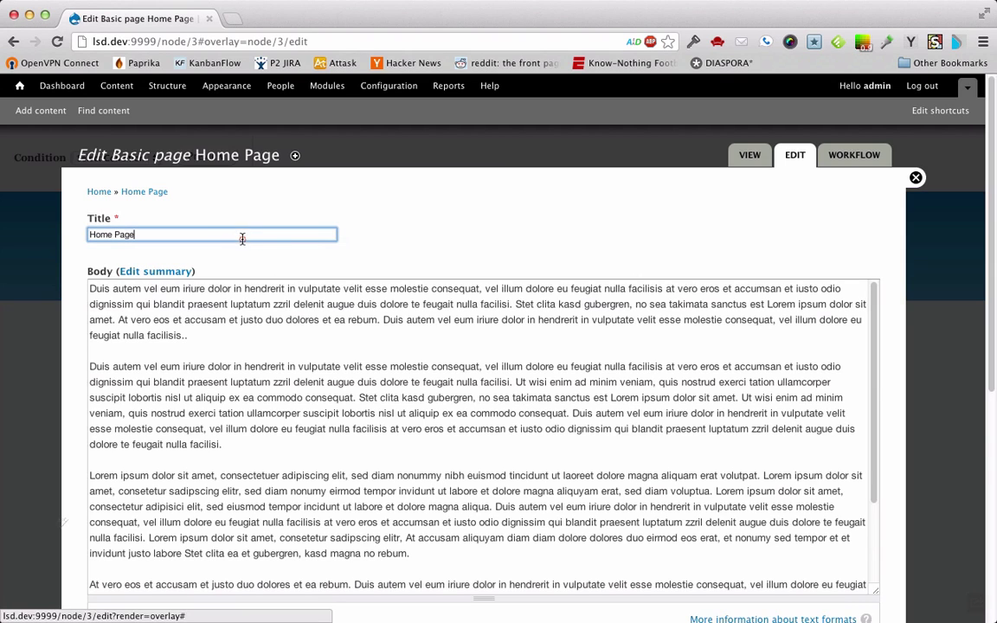
{"action": "type", "text": "Re"}
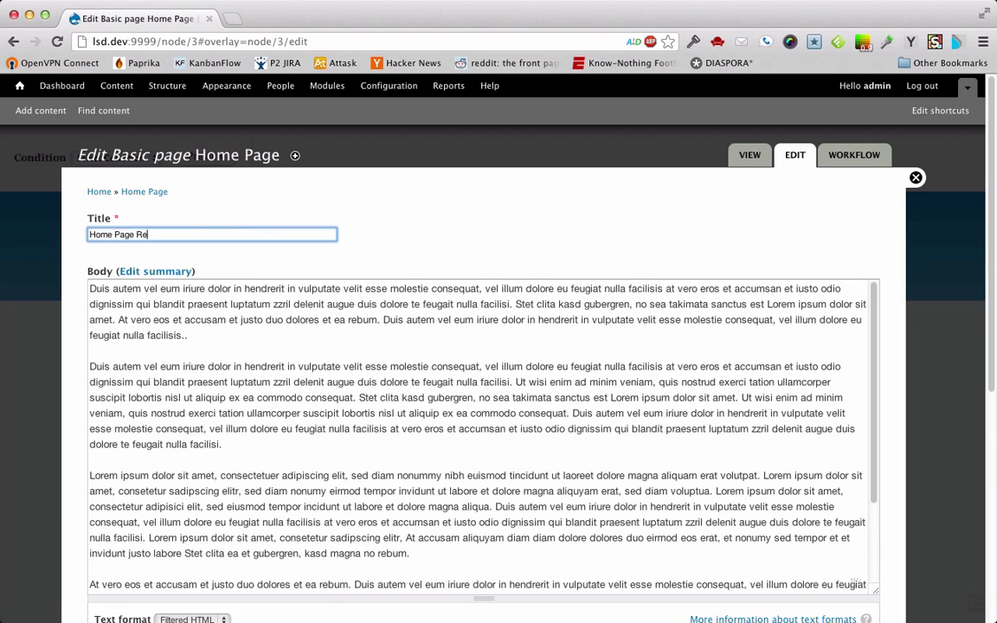
{"action": "type", "text": "v 1"}
{"action": "left_click", "coordinate": [329, 310]}
{"action": "scroll", "coordinate": [587, 340], "scroll_direction": "down", "scroll_amount": 3}
{"action": "scroll", "coordinate": [587, 340], "scroll_direction": "down", "scroll_amount": 10}
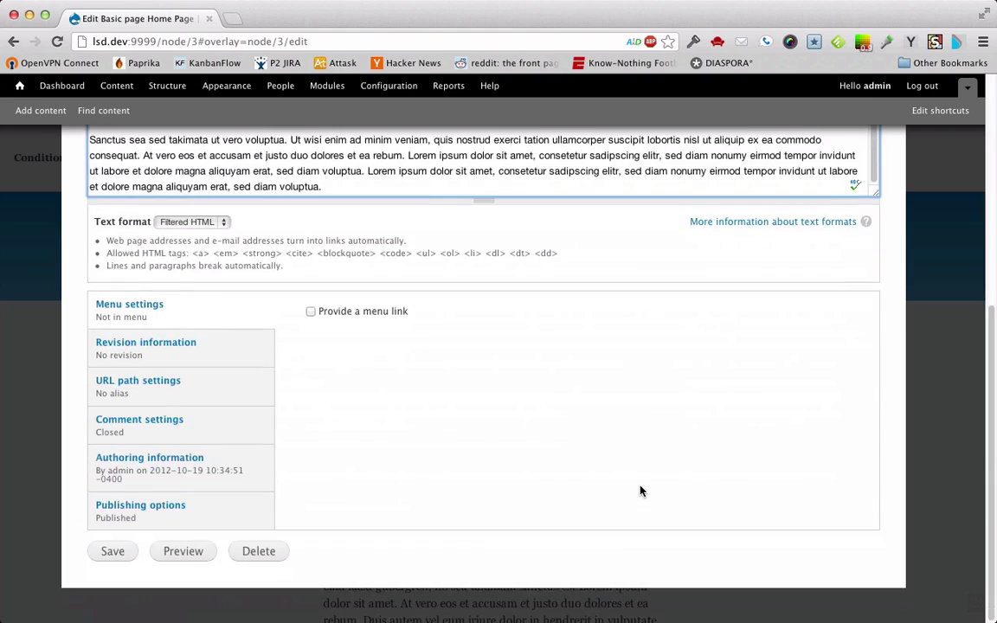
{"action": "left_click", "coordinate": [111, 550]}
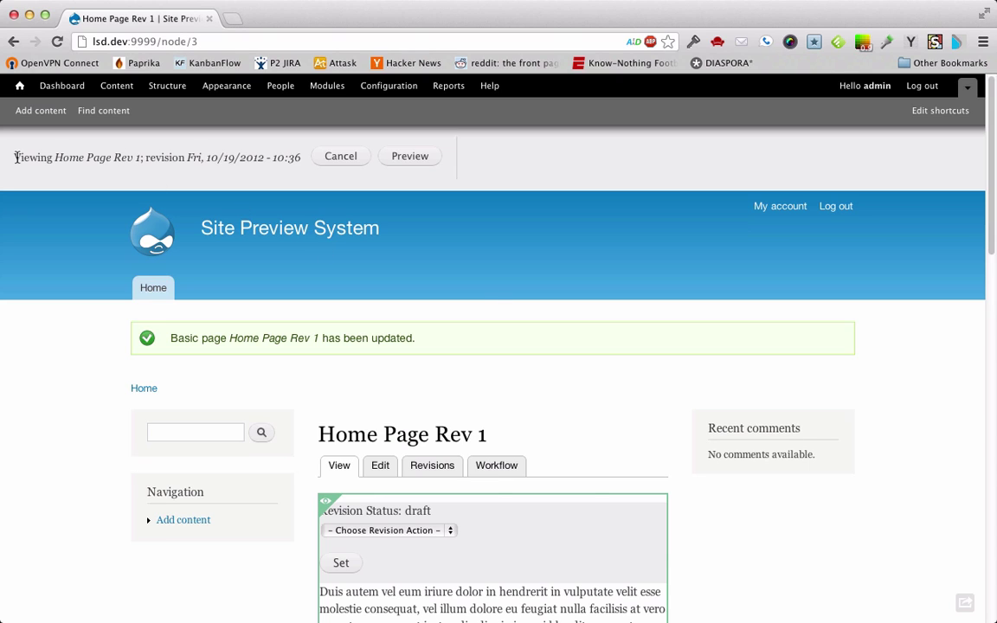
Examine the revision title and date in the preview bar and the content of the Home Page Rev 1 draft.
{"action": "left_click_drag", "start_coordinate": [12, 158], "coordinate": [138, 158]}
{"action": "left_click", "coordinate": [139, 157]}
{"action": "left_click_drag", "start_coordinate": [205, 158], "coordinate": [291, 157]}
{"action": "scroll", "coordinate": [443, 276], "scroll_direction": "down", "scroll_amount": 3}
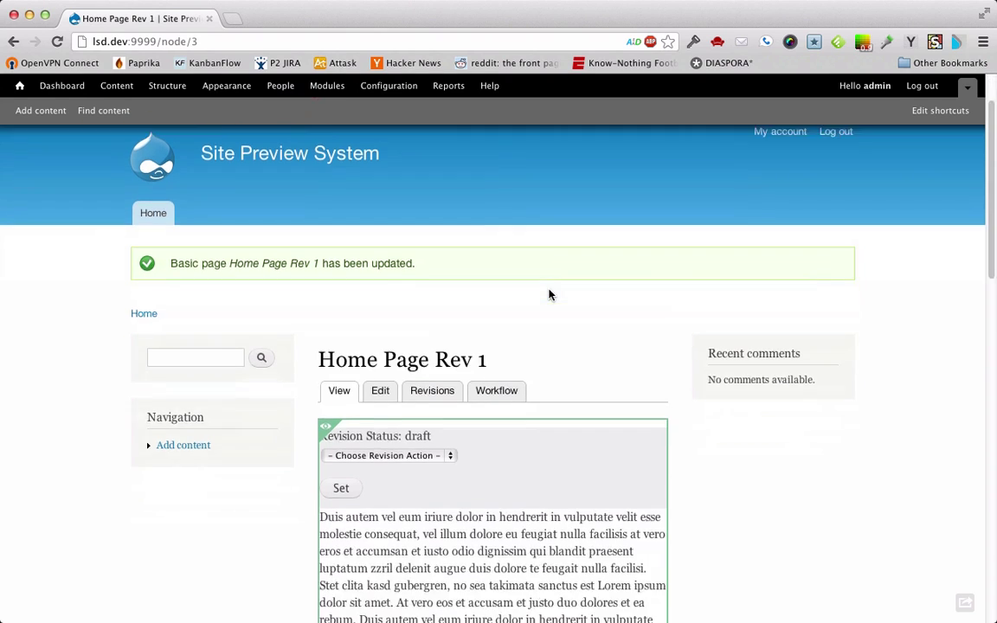
{"action": "scroll", "coordinate": [531, 460], "scroll_direction": "down", "scroll_amount": 10}
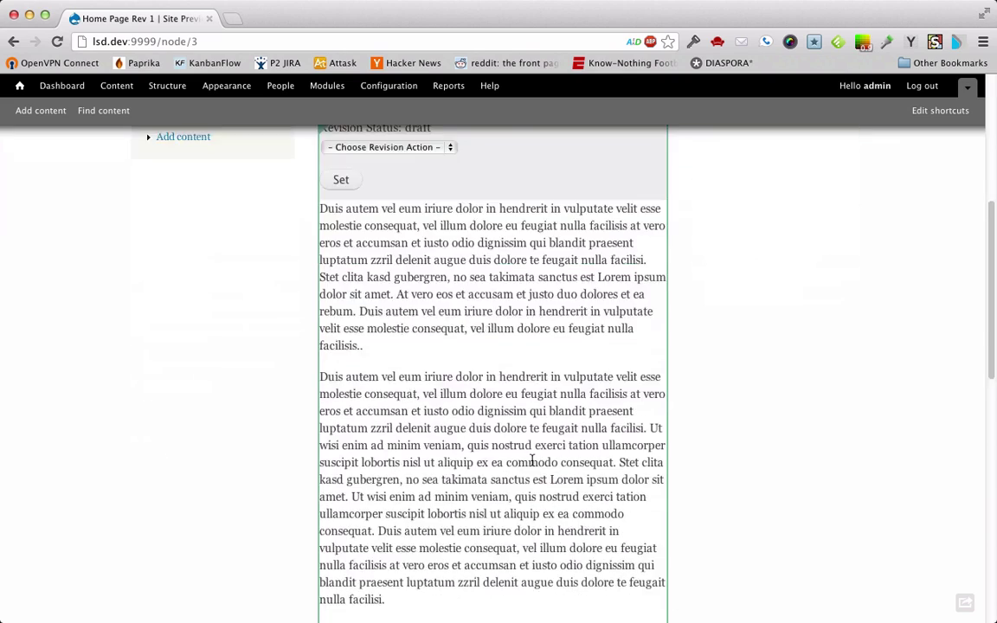
{"action": "scroll", "coordinate": [531, 460], "scroll_direction": "up", "scroll_amount": 6}
{"action": "scroll", "coordinate": [531, 460], "scroll_direction": "up", "scroll_amount": 5}
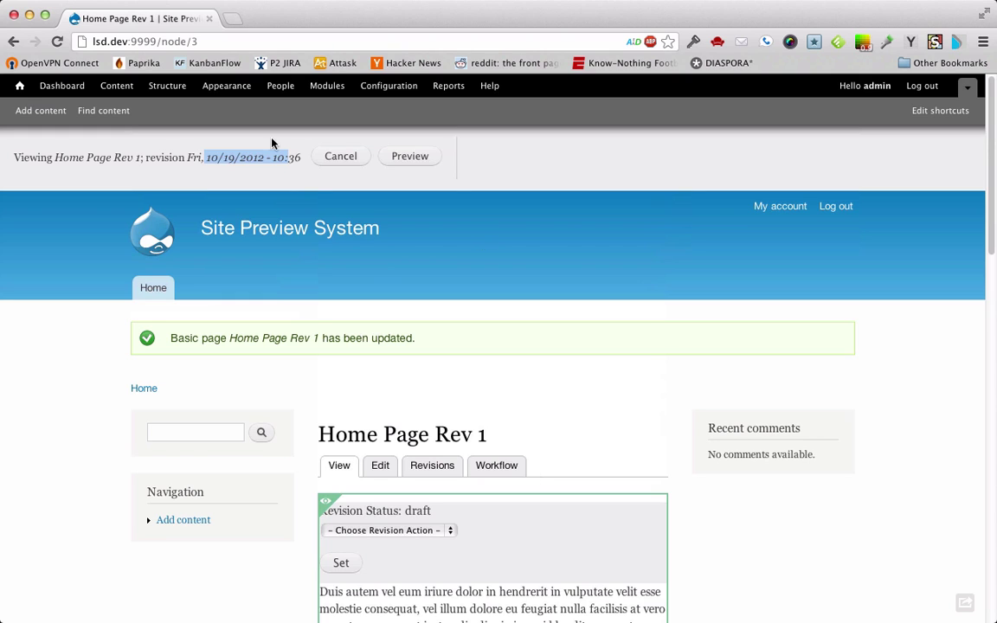
Open the site's Context list in a separate browser tab and review the custom contexts for node 3.
{"action": "left_click", "coordinate": [168, 86], "text": "super"}
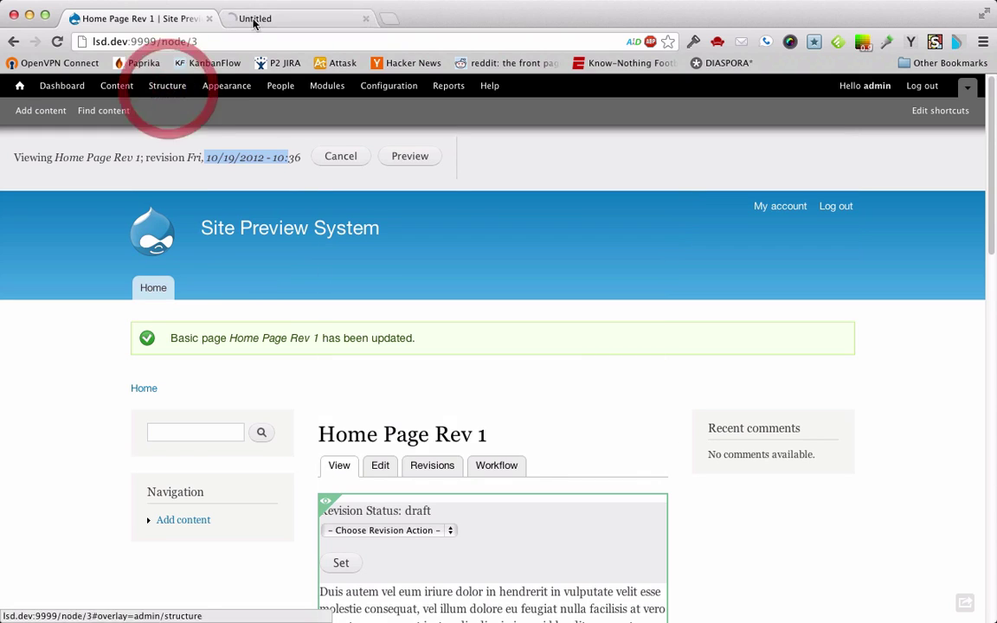
{"action": "left_click", "coordinate": [269, 18]}
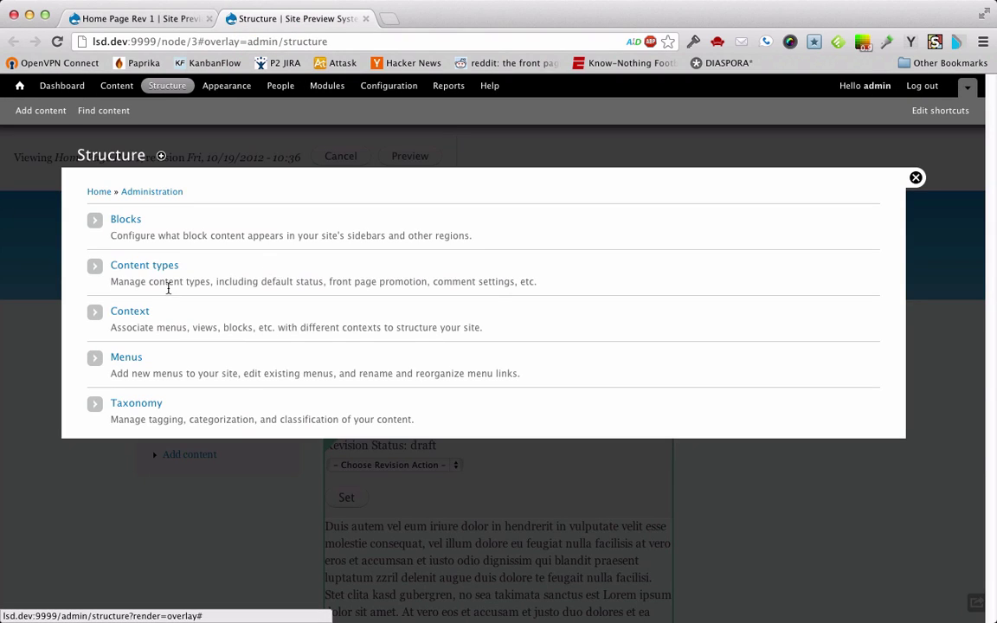
{"action": "left_click", "coordinate": [136, 312]}
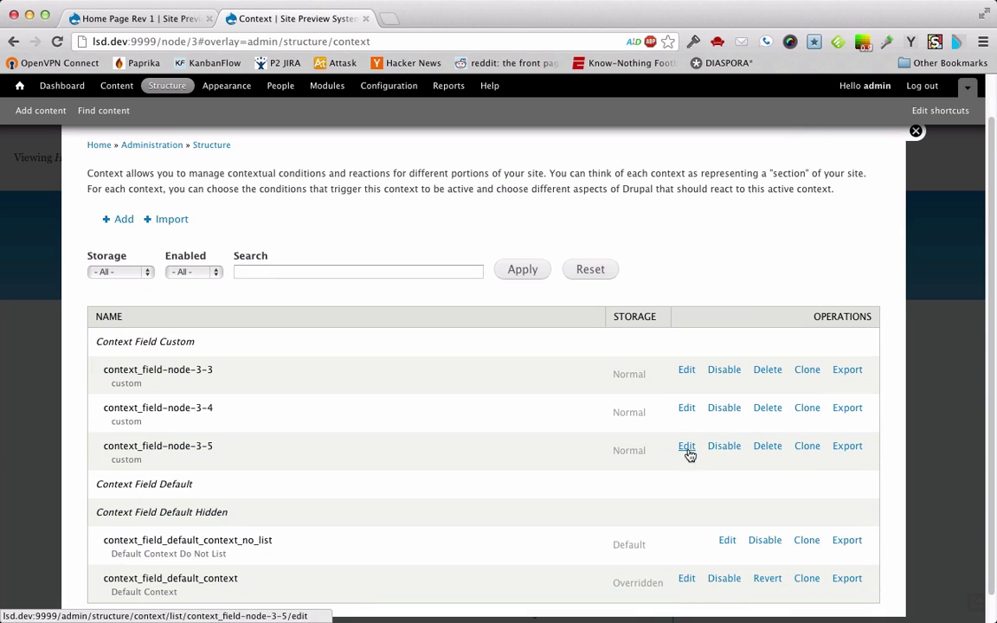
Return to the Home Page Rev 1 draft and start editing the layout of its Context Field-node-3-4 context.
{"action": "left_click", "coordinate": [159, 22]}
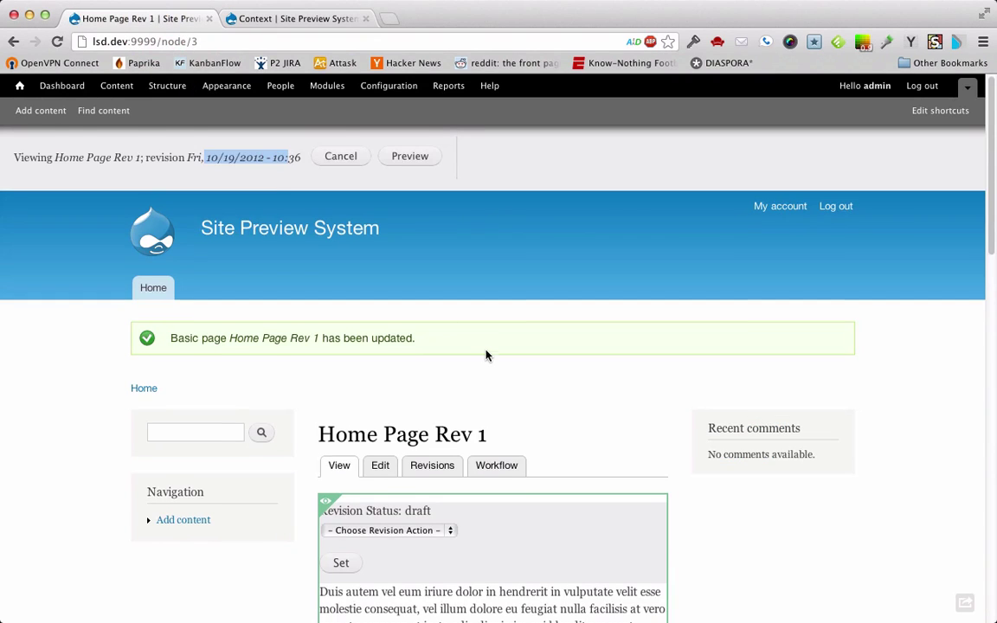
{"action": "scroll", "coordinate": [484, 353], "scroll_direction": "down", "scroll_amount": 1}
{"action": "scroll", "coordinate": [486, 355], "scroll_direction": "up", "scroll_amount": 1}
{"action": "scroll", "coordinate": [485, 355], "scroll_direction": "down", "scroll_amount": 2}
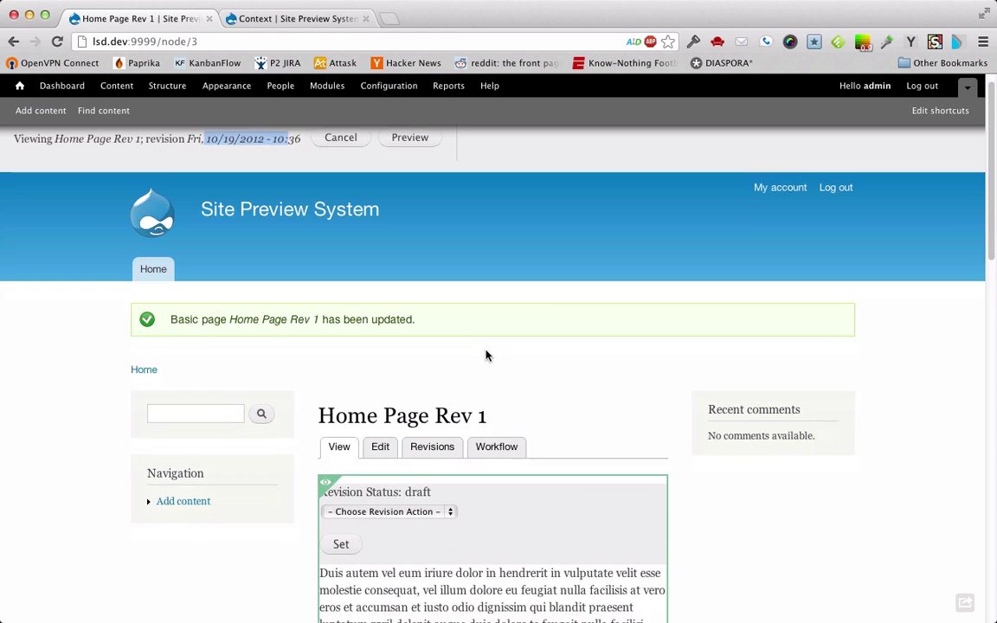
{"action": "scroll", "coordinate": [519, 421], "scroll_direction": "down", "scroll_amount": 4}
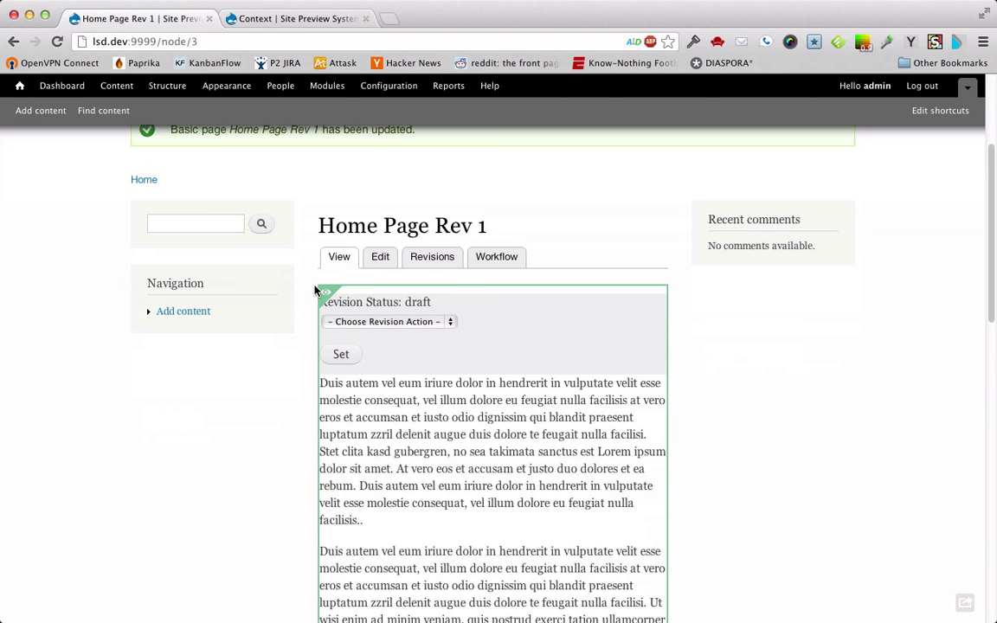
{"action": "left_click", "coordinate": [274, 278]}
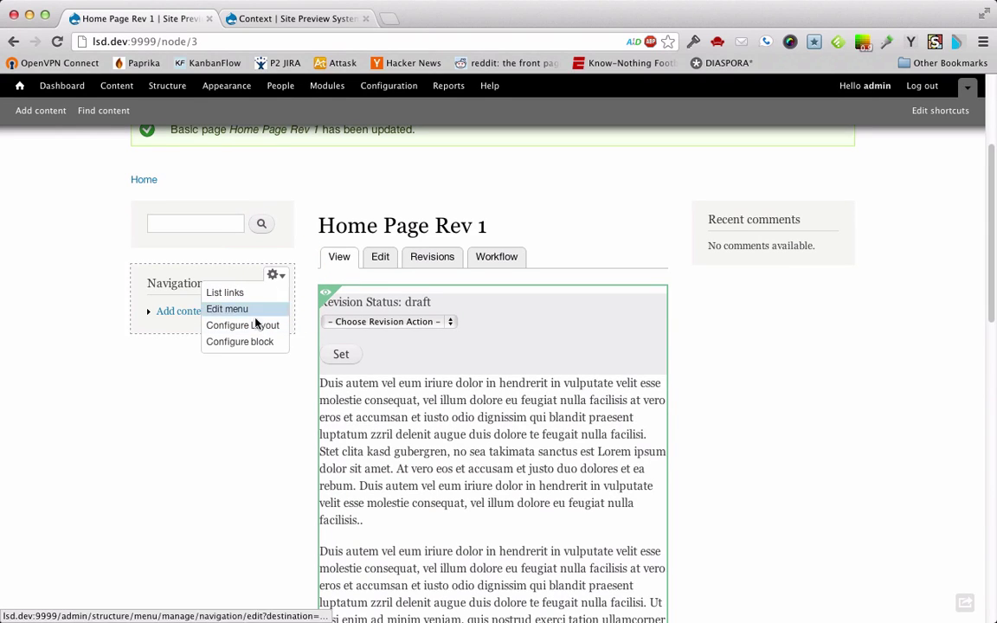
{"action": "left_click", "coordinate": [241, 333]}
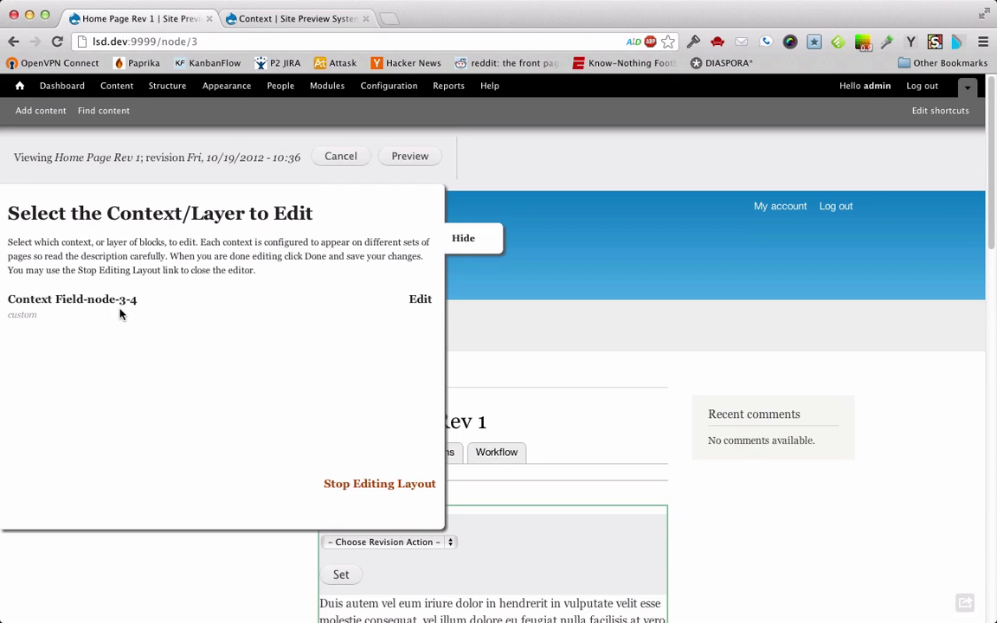
{"action": "left_click", "coordinate": [422, 300]}
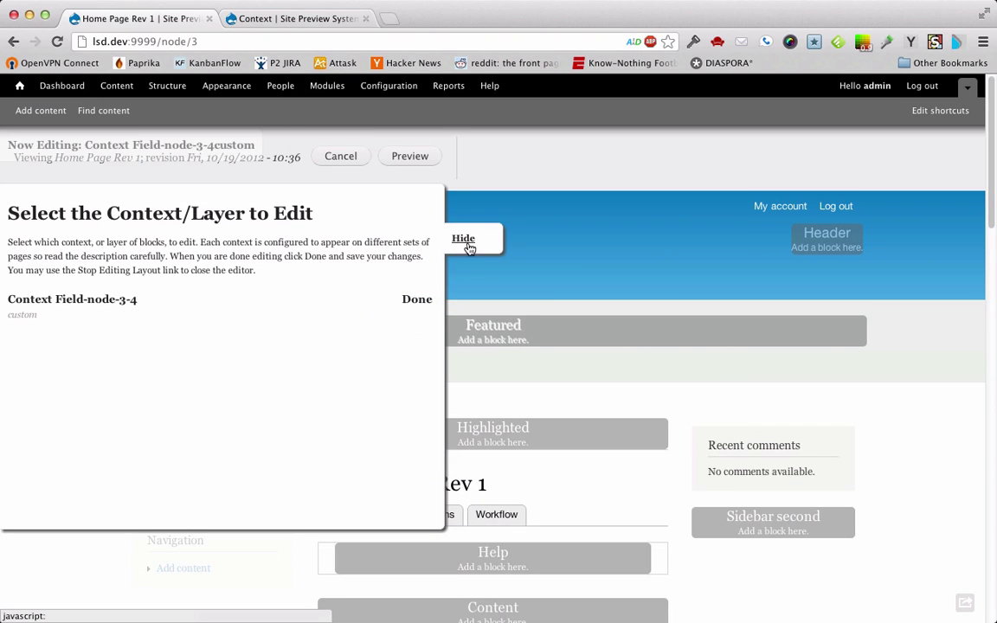
Replace the Recent comments block in the Sidebar second region with the Recent content block.
{"action": "left_click", "coordinate": [464, 239]}
{"action": "scroll", "coordinate": [610, 284], "scroll_direction": "down", "scroll_amount": 3}
{"action": "mouse_move", "coordinate": [750, 316]}
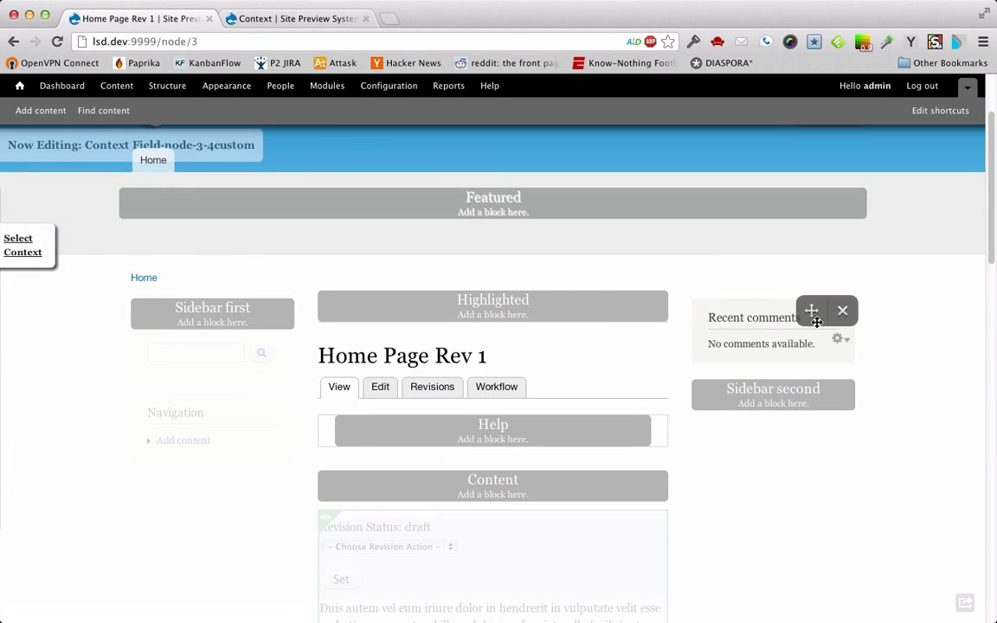
{"action": "left_click", "coordinate": [844, 311]}
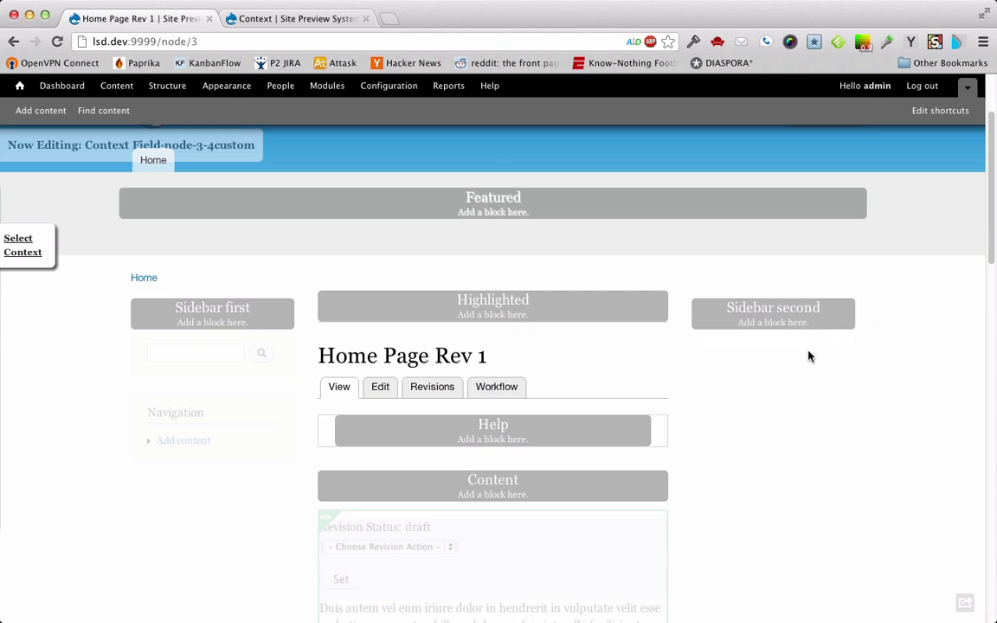
{"action": "left_click", "coordinate": [785, 323]}
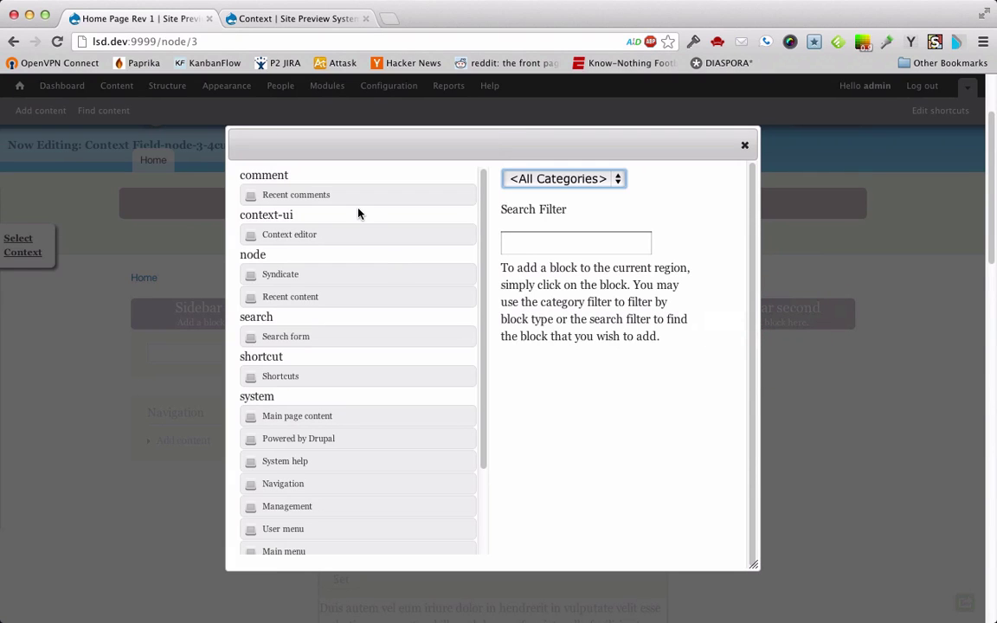
{"action": "left_click", "coordinate": [294, 297]}
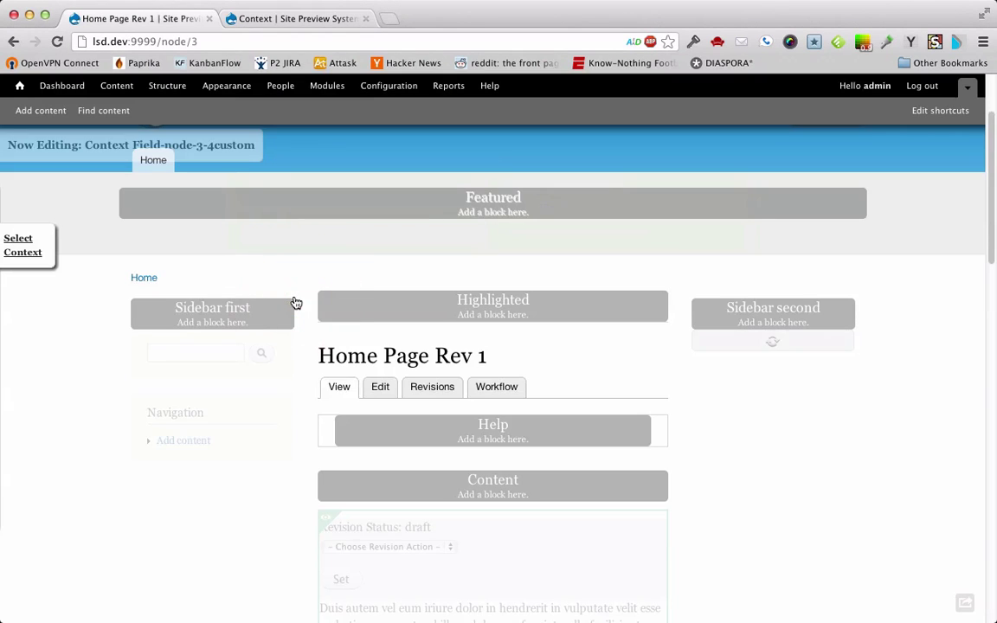
Finish editing Context Field-node-3-4, save the changes and stop editing the layout.
{"action": "left_click", "coordinate": [26, 247]}
{"action": "left_click", "coordinate": [404, 305]}
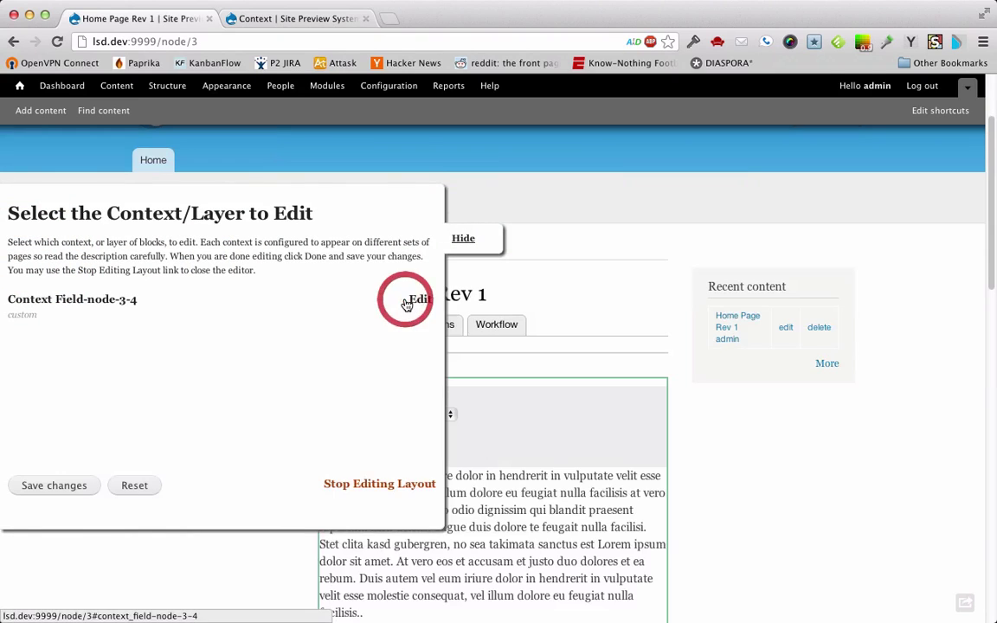
{"action": "left_click", "coordinate": [61, 486]}
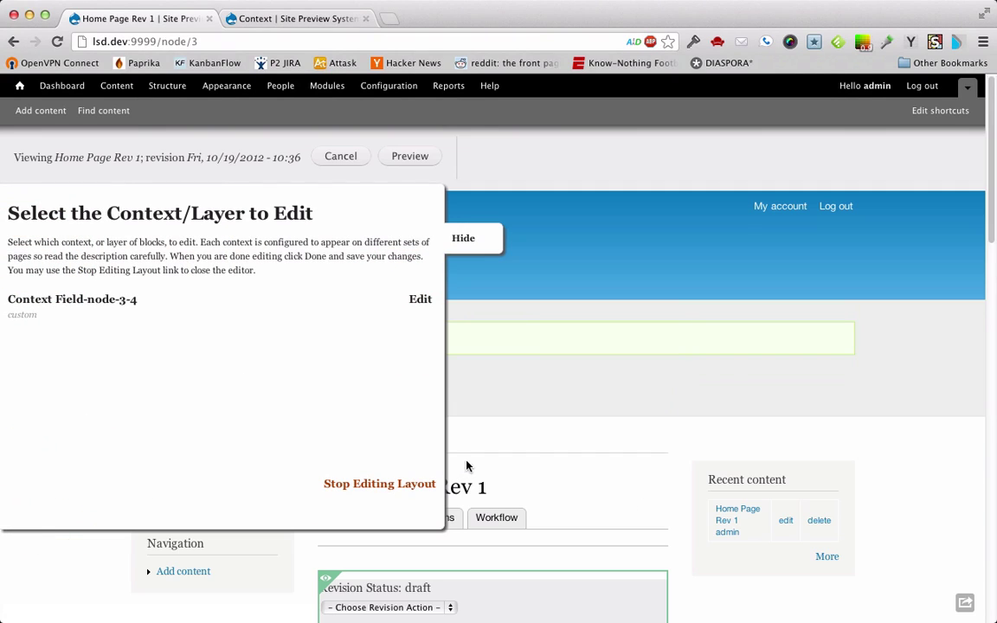
{"action": "left_click", "coordinate": [416, 487]}
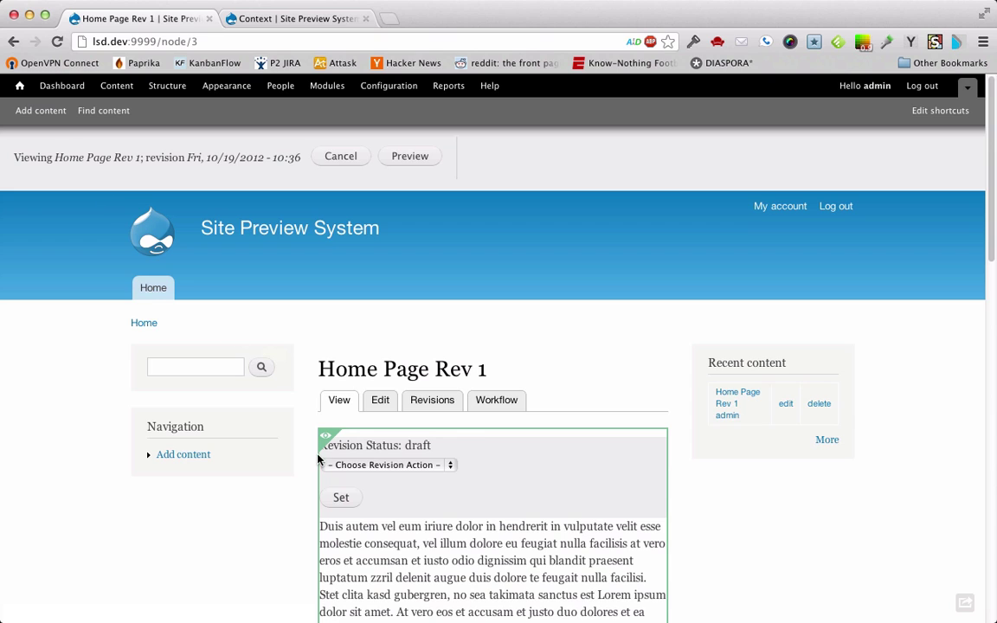
Cancel the revision preview and check the sidebar block on the published Home Page.
{"action": "left_click", "coordinate": [343, 156]}
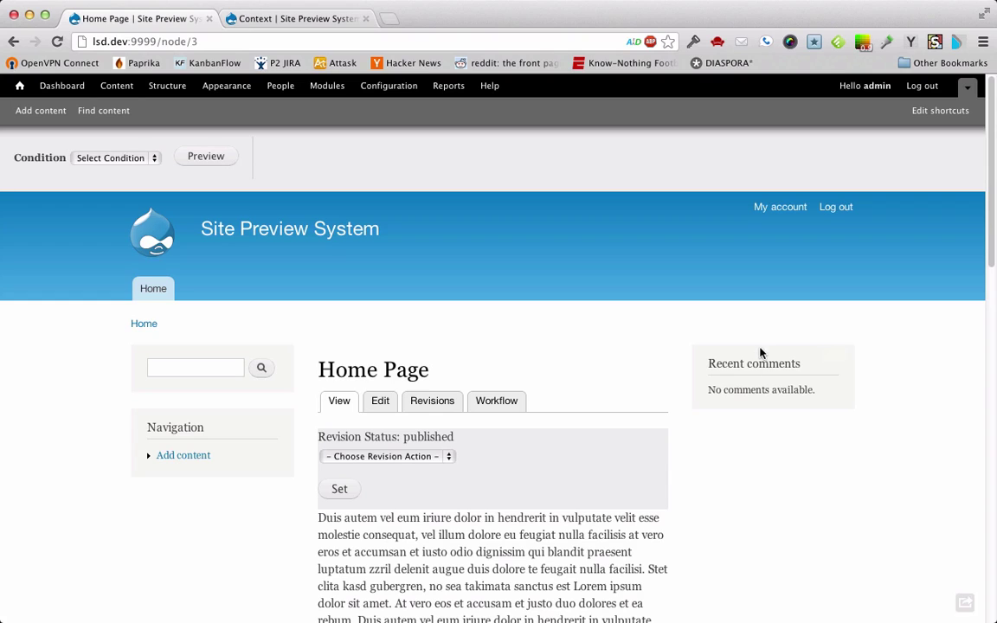
{"action": "mouse_move", "coordinate": [767, 369]}
{"action": "scroll", "coordinate": [798, 370], "scroll_direction": "down", "scroll_amount": 2}
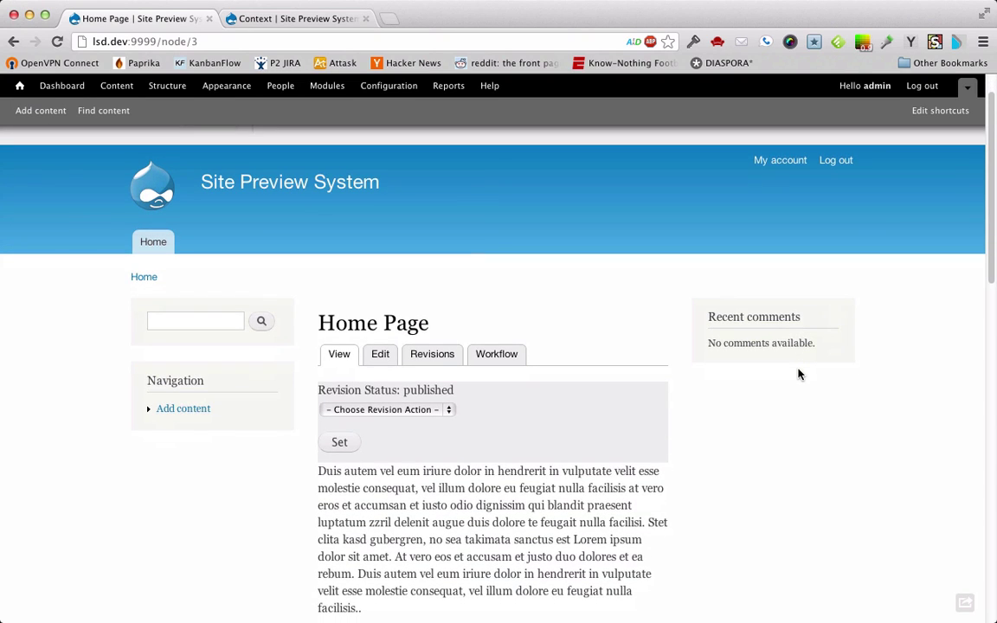
Open the Home Page Rev 1 draft from the page's workflow and check its sidebar block.
{"action": "left_click", "coordinate": [509, 361]}
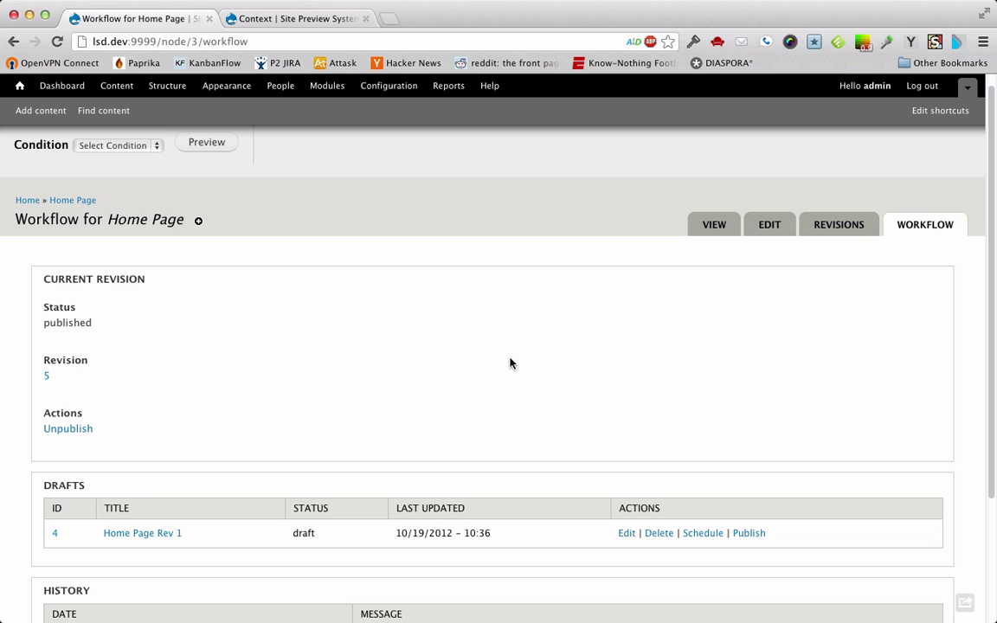
{"action": "scroll", "coordinate": [510, 362], "scroll_direction": "down", "scroll_amount": 1}
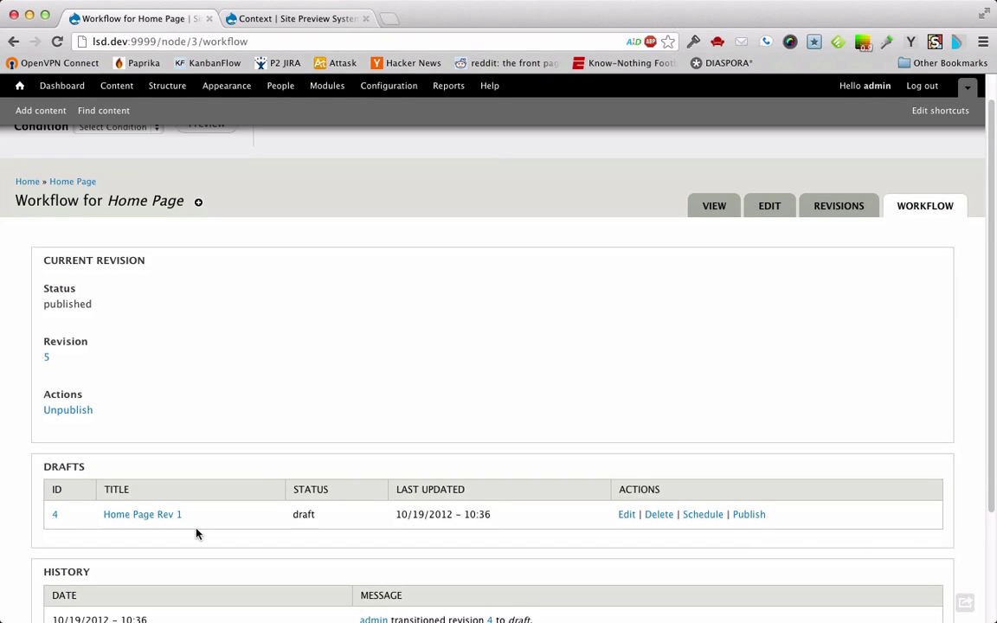
{"action": "left_click", "coordinate": [142, 515]}
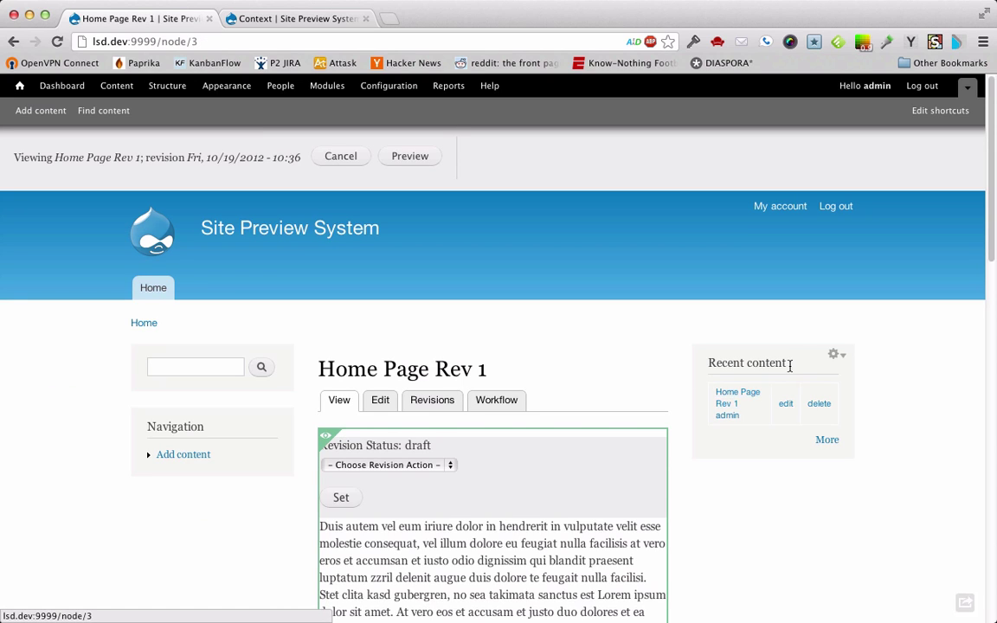
{"action": "scroll", "coordinate": [530, 459], "scroll_direction": "down", "scroll_amount": 3}
{"action": "scroll", "coordinate": [530, 427], "scroll_direction": "up", "scroll_amount": 3}
Publish the Home Page Rev 1 draft using the revision action on the page.
{"action": "left_click", "coordinate": [395, 465]}
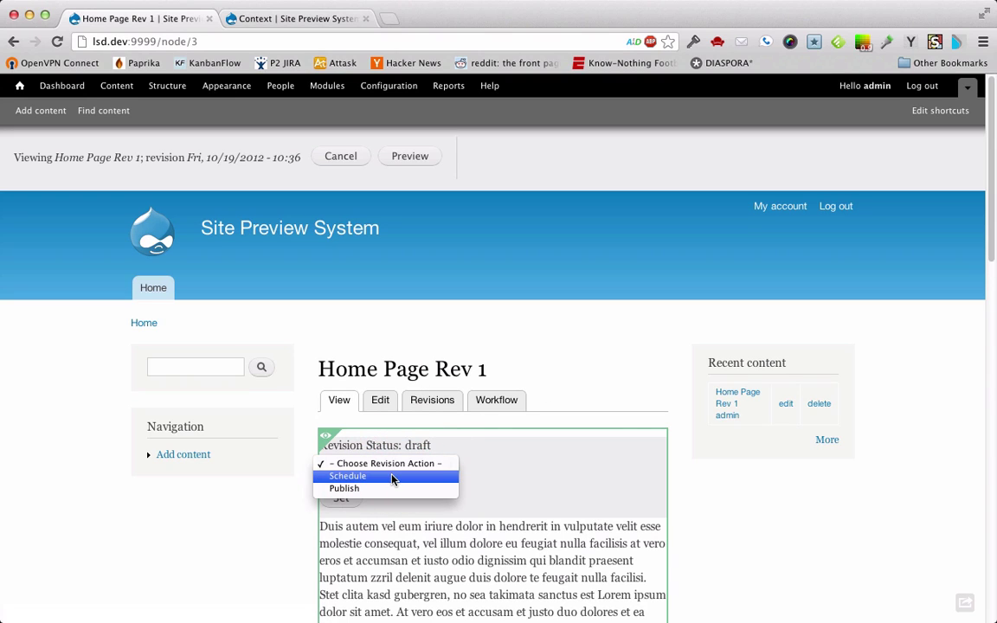
{"action": "left_click", "coordinate": [391, 488]}
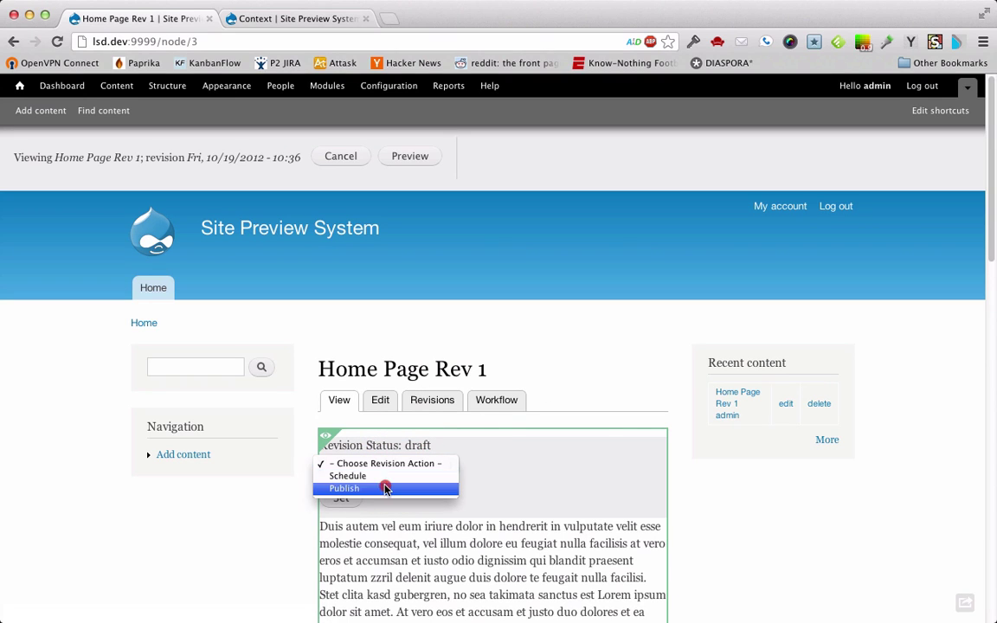
{"action": "left_click", "coordinate": [350, 499]}
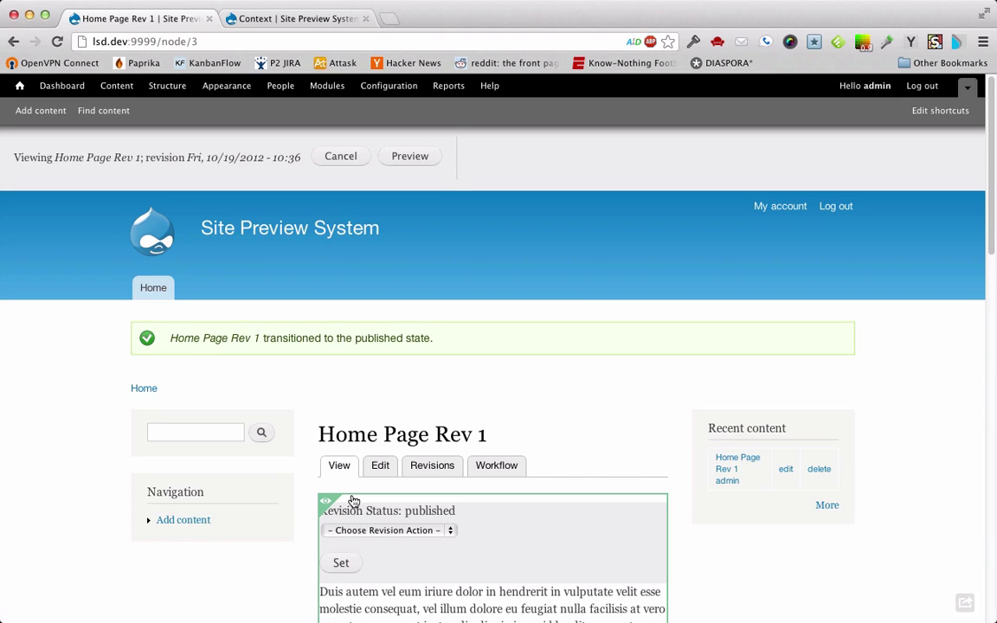
Cancel the revision preview and check the live Home Page Rev 1's title, revision status and sidebar block.
{"action": "left_click", "coordinate": [348, 149]}
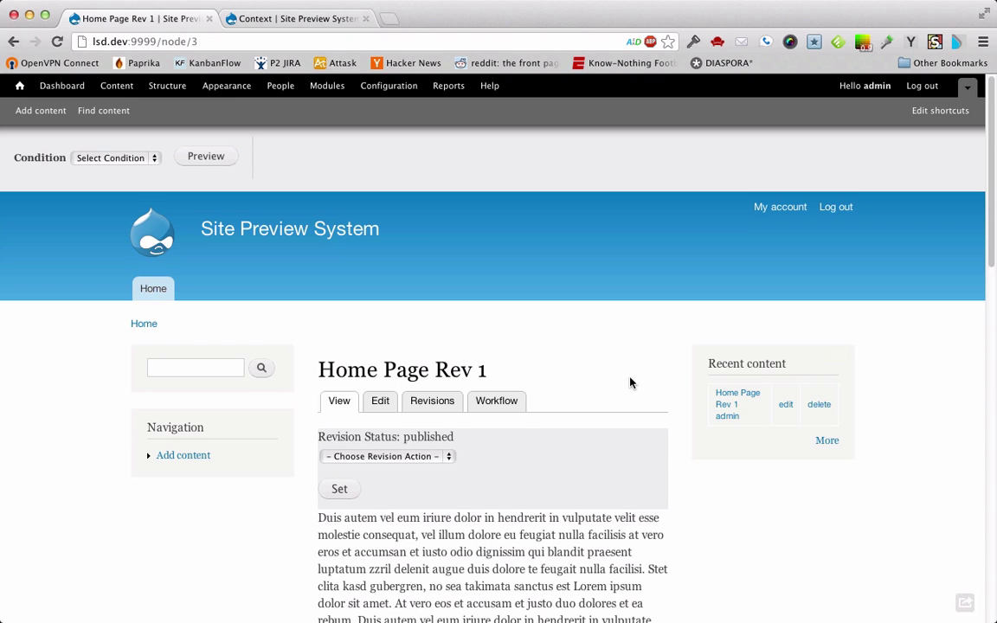
{"action": "scroll", "coordinate": [631, 382], "scroll_direction": "down", "scroll_amount": 1}
{"action": "scroll", "coordinate": [631, 382], "scroll_direction": "down", "scroll_amount": 5}
{"action": "scroll", "coordinate": [631, 382], "scroll_direction": "up", "scroll_amount": 5}
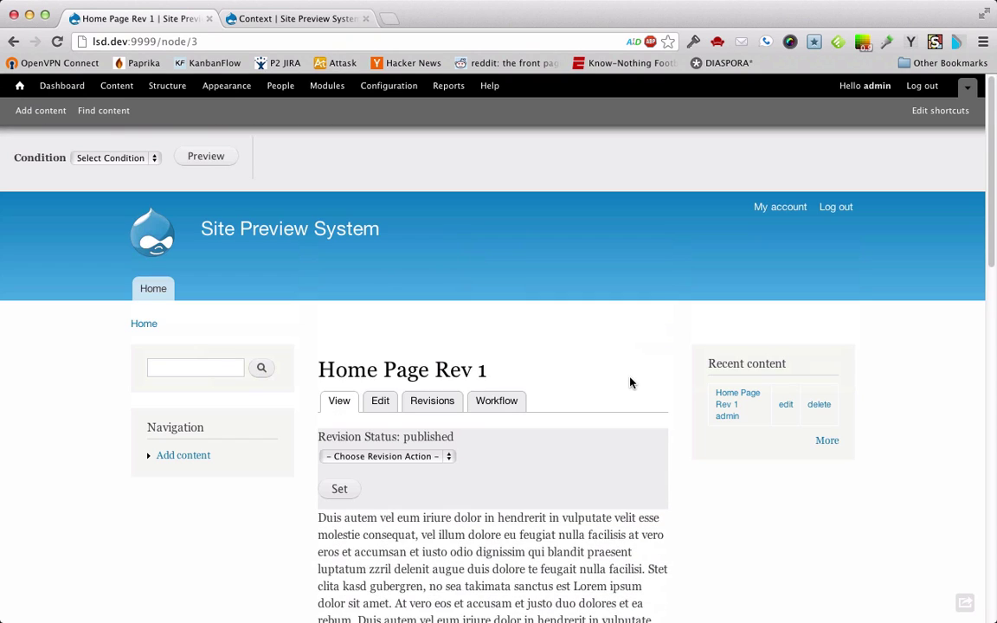